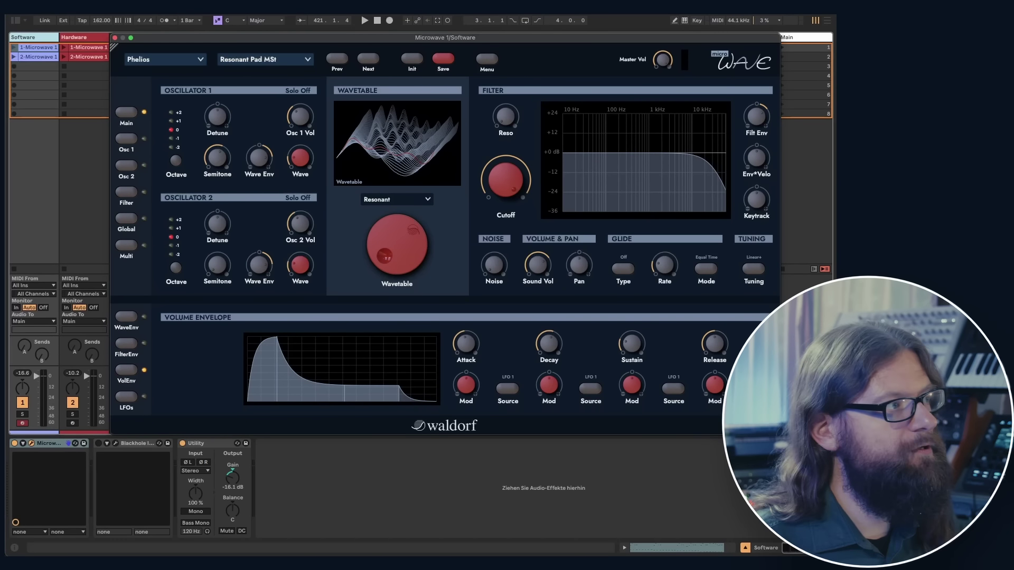
Route MIDI output to Midi Express rechts Port 2, then compare the Hardware and Software tracks.
{"action": "left_click", "coordinate": [487, 59]}
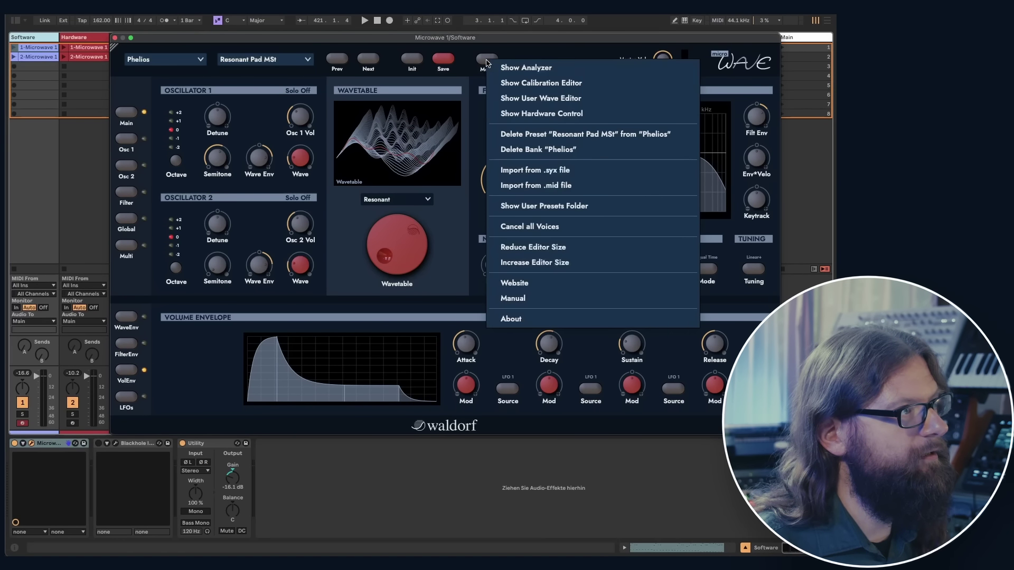
{"action": "left_click", "coordinate": [552, 114]}
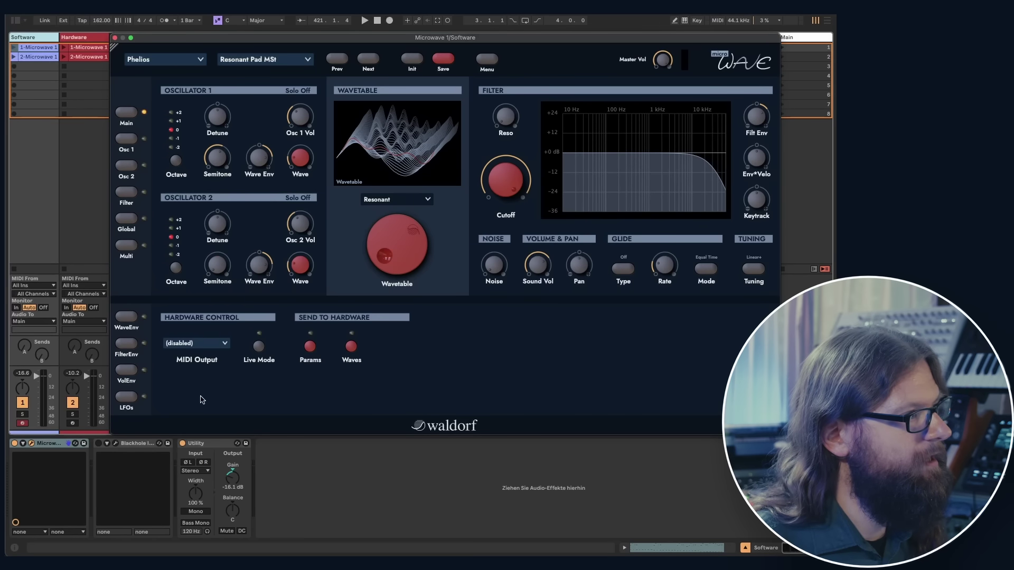
{"action": "left_click", "coordinate": [191, 344]}
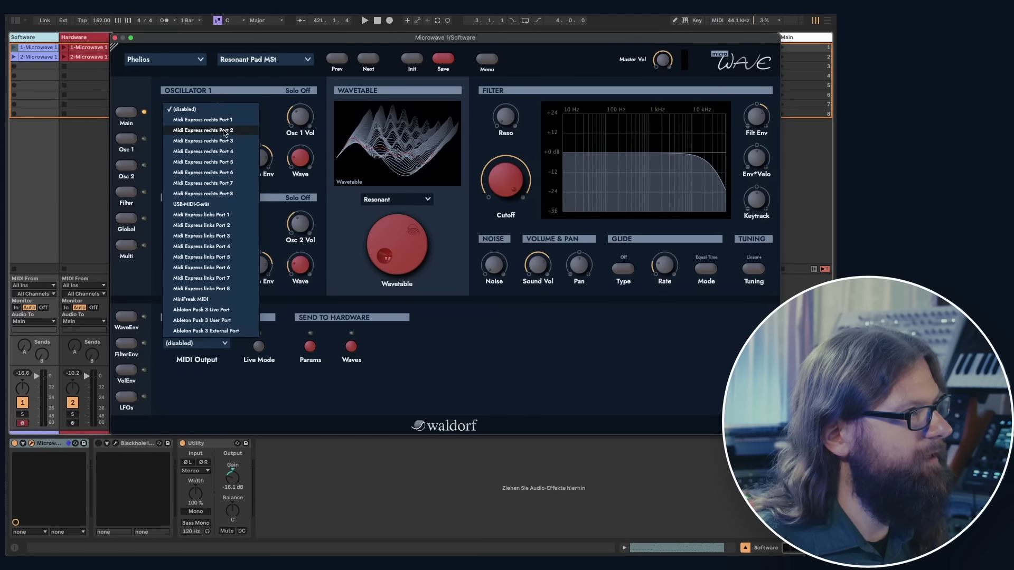
{"action": "left_click", "coordinate": [199, 131]}
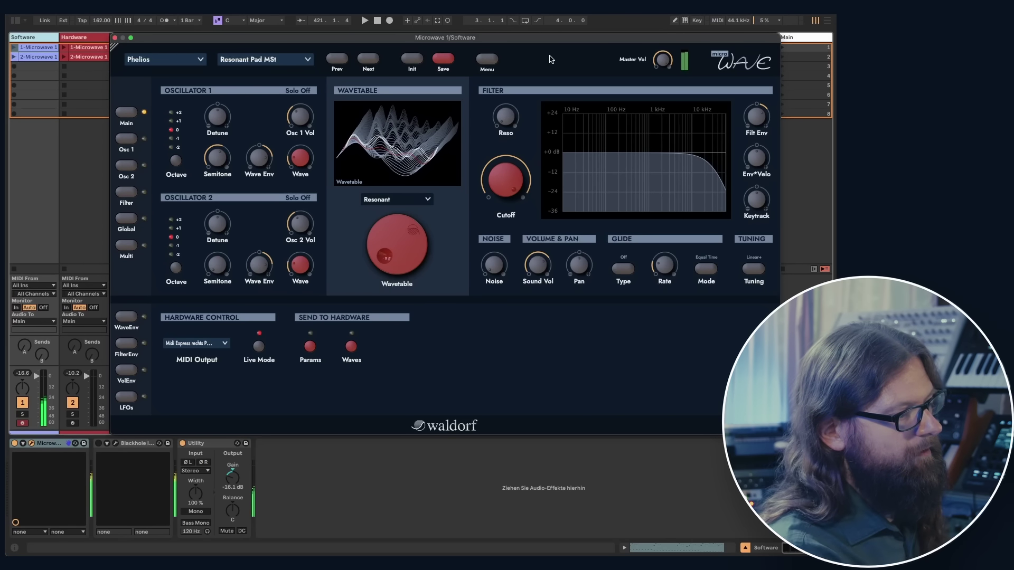
{"action": "key", "text": "Right"}
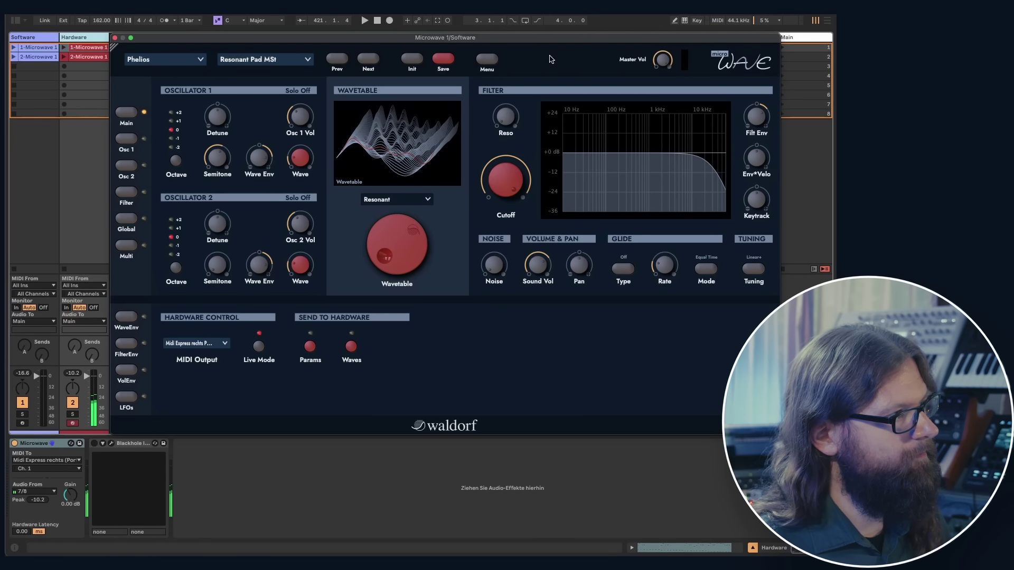
{"action": "key", "text": "Left"}
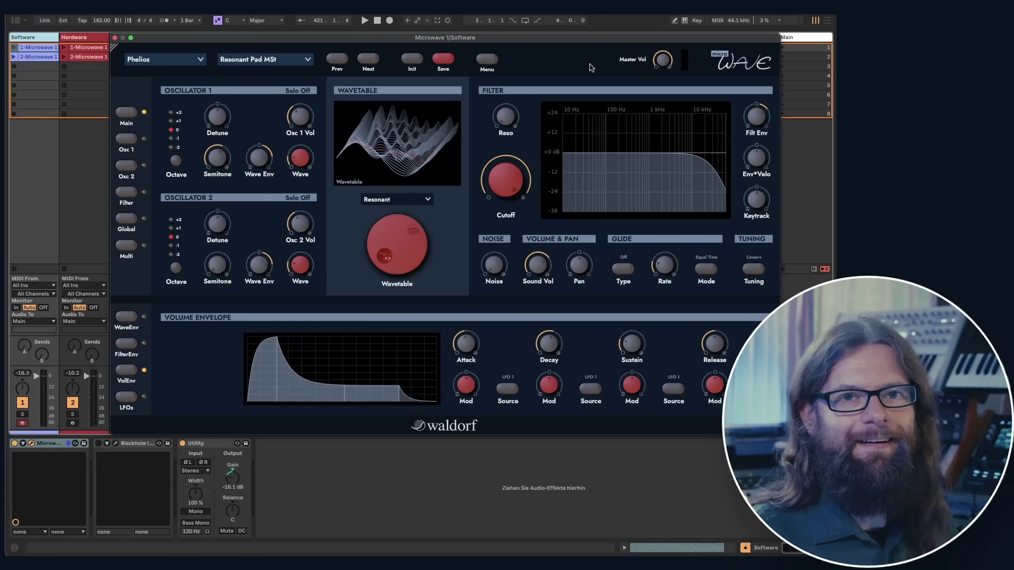
Initialize a blank single patch and sweep the wavetable selector to SawSweep.
{"action": "left_click", "coordinate": [412, 61]}
{"action": "left_click", "coordinate": [429, 70]}
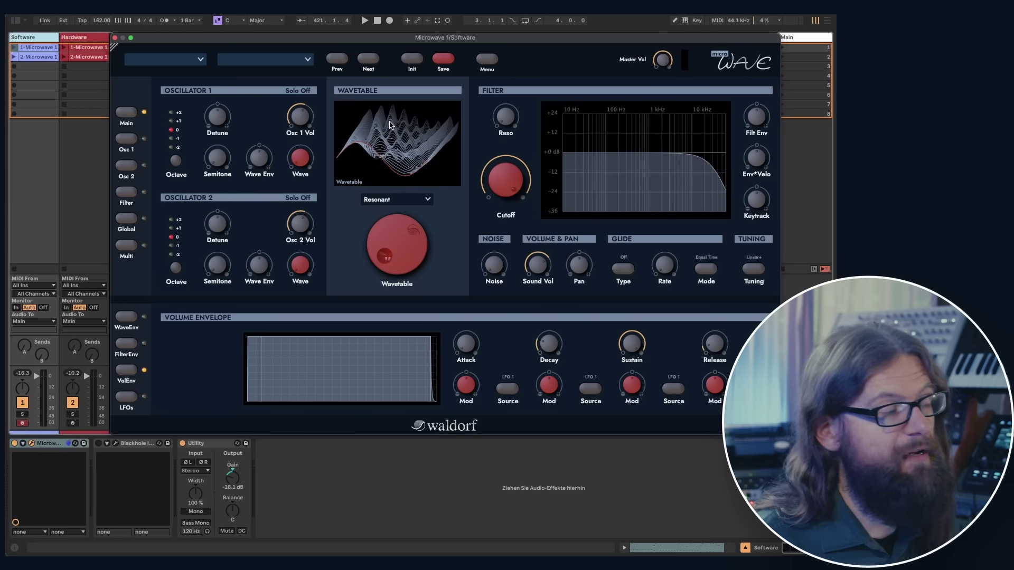
{"action": "mouse_move", "coordinate": [303, 226]}
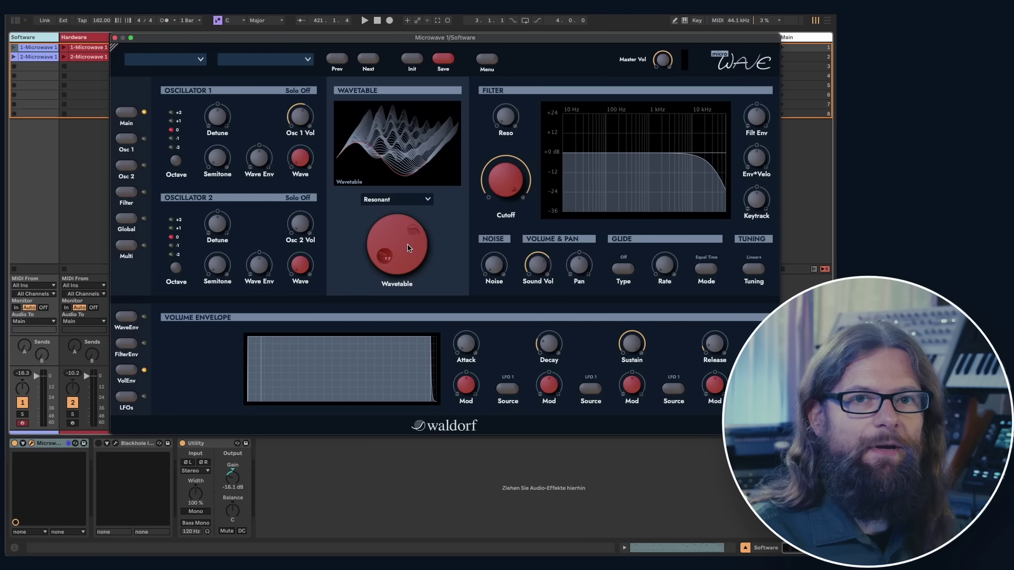
{"action": "left_click_drag", "start_coordinate": [407, 255], "coordinate": [407, 180]}
Select the Add Harm wavetable and raise oscillator 1's wave position to 52.
{"action": "left_click", "coordinate": [398, 203]}
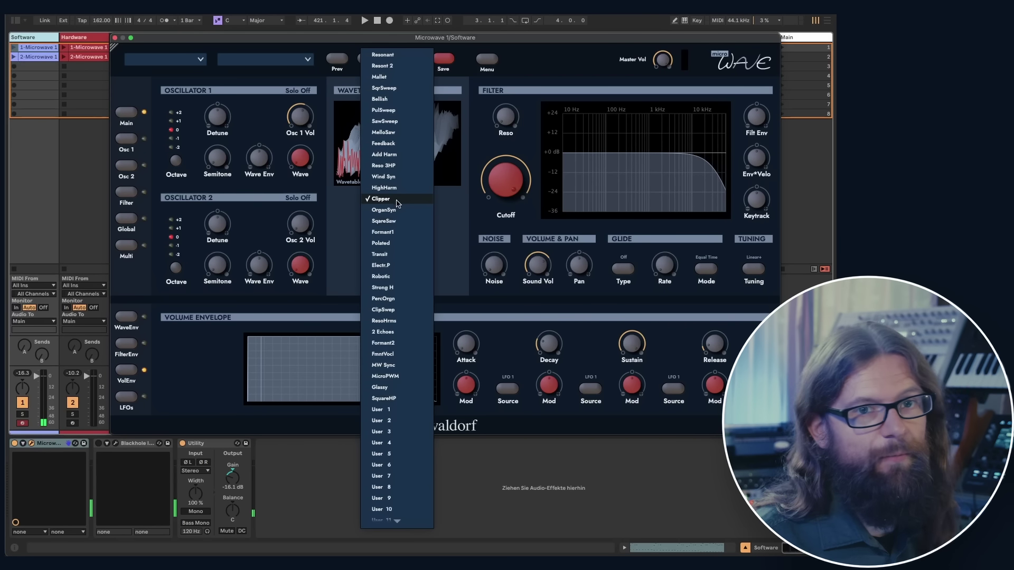
{"action": "left_click", "coordinate": [404, 154]}
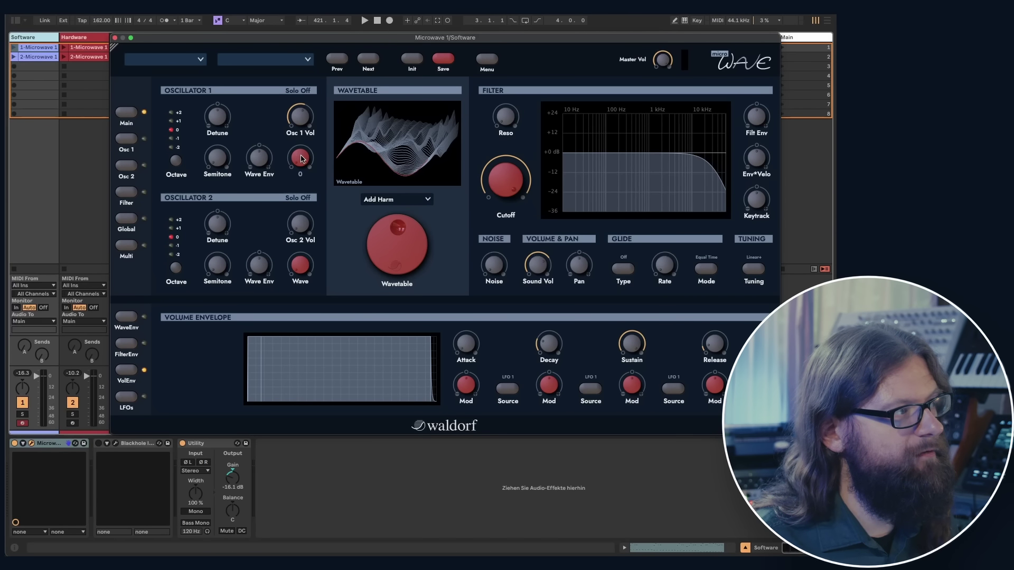
{"action": "left_click_drag", "start_coordinate": [304, 161], "coordinate": [300, 99]}
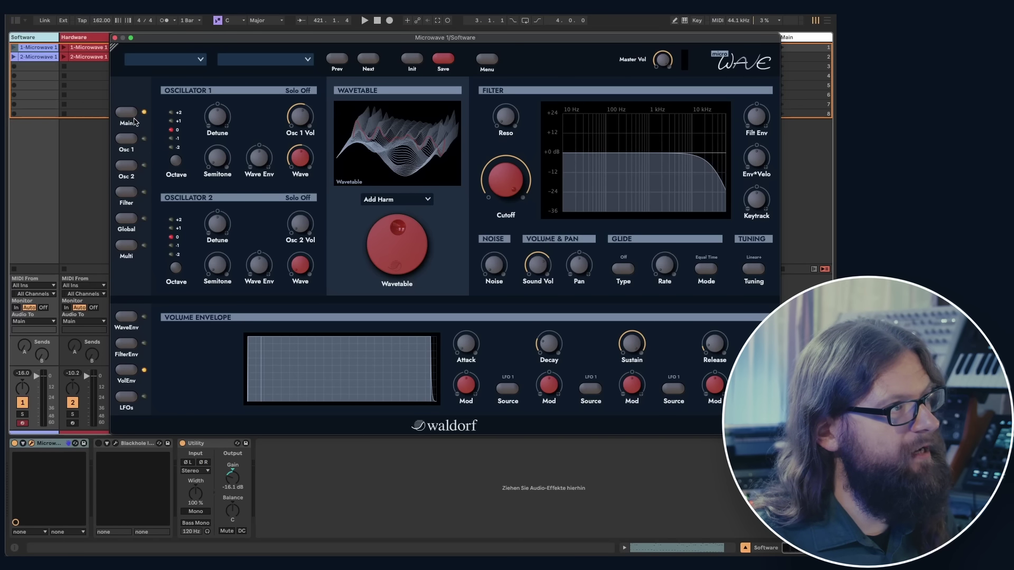
On oscillator 1's page, set the LFO 1 wave modulation amount to +30.
{"action": "left_click", "coordinate": [126, 140]}
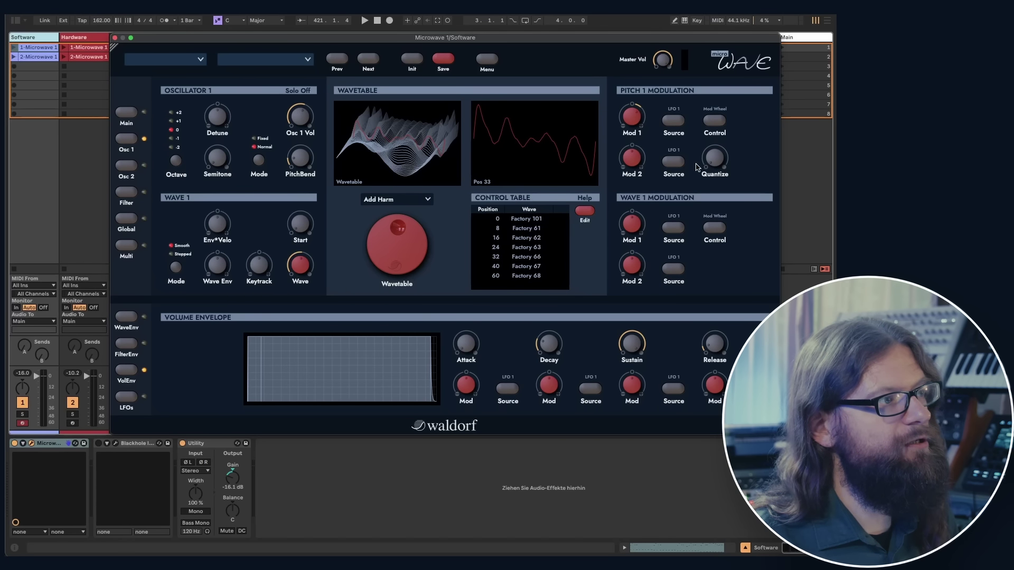
{"action": "left_click", "coordinate": [665, 139]}
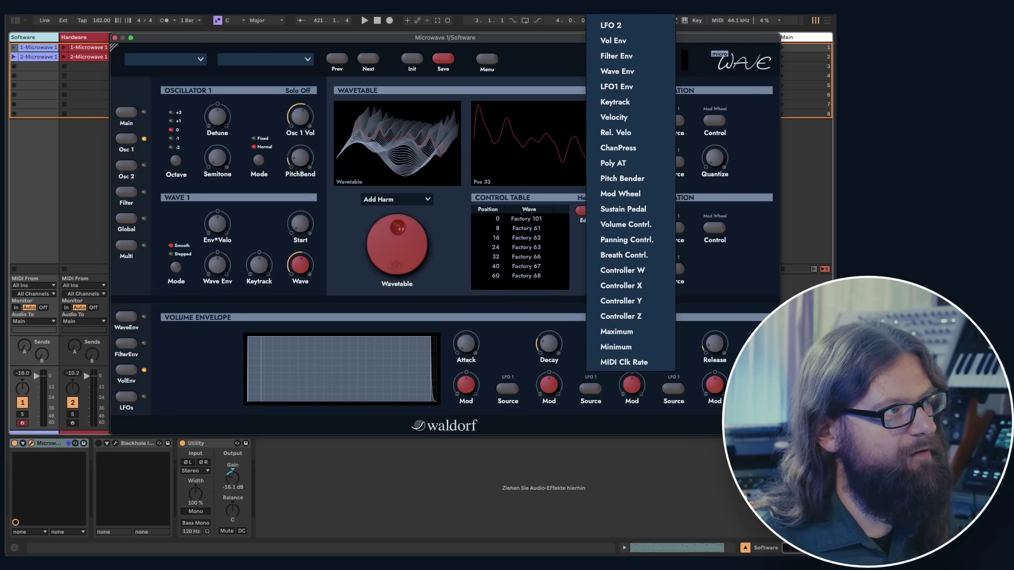
{"action": "left_click", "coordinate": [627, 15]}
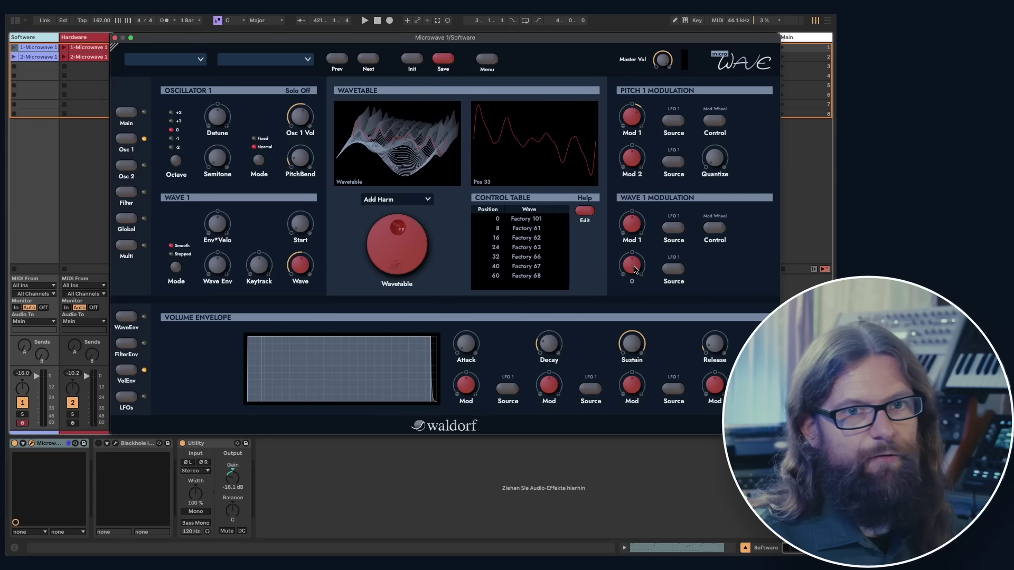
{"action": "left_click_drag", "start_coordinate": [635, 270], "coordinate": [636, 254]}
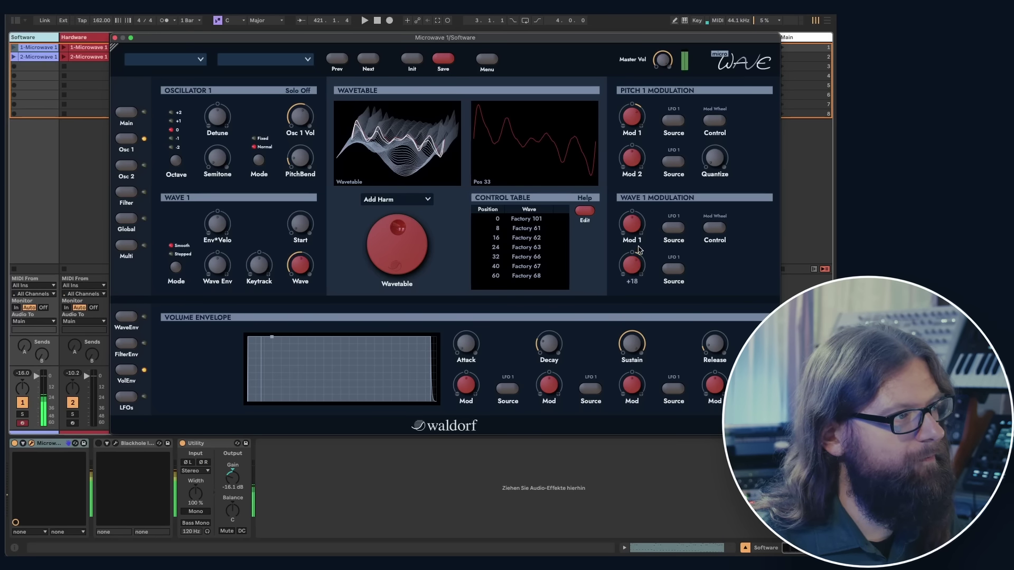
{"action": "mouse_move", "coordinate": [637, 237]}
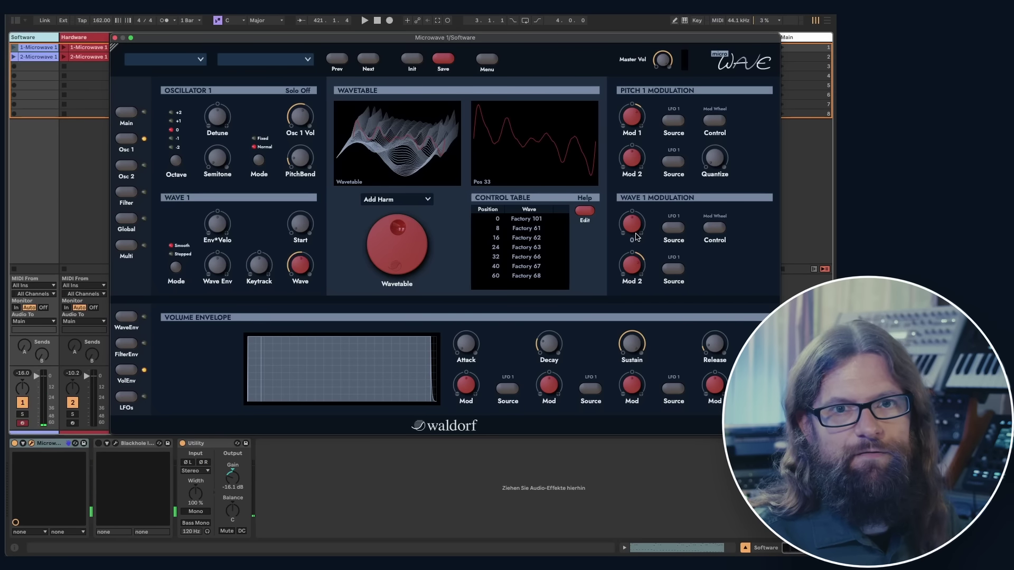
On the LFO page, turn LFO 1's Rate down from 42 to 22.
{"action": "left_click", "coordinate": [127, 399]}
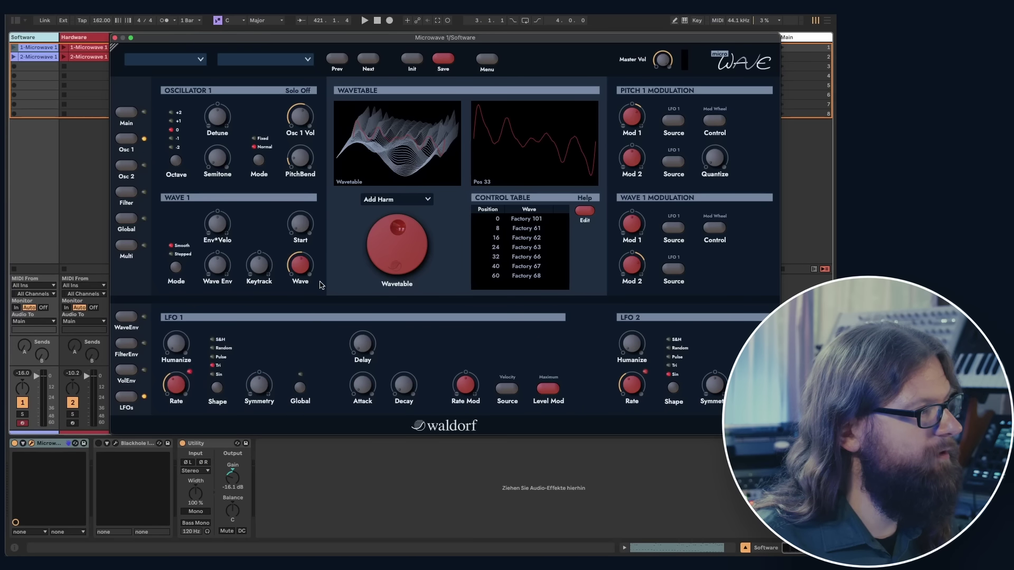
{"action": "mouse_move", "coordinate": [175, 395]}
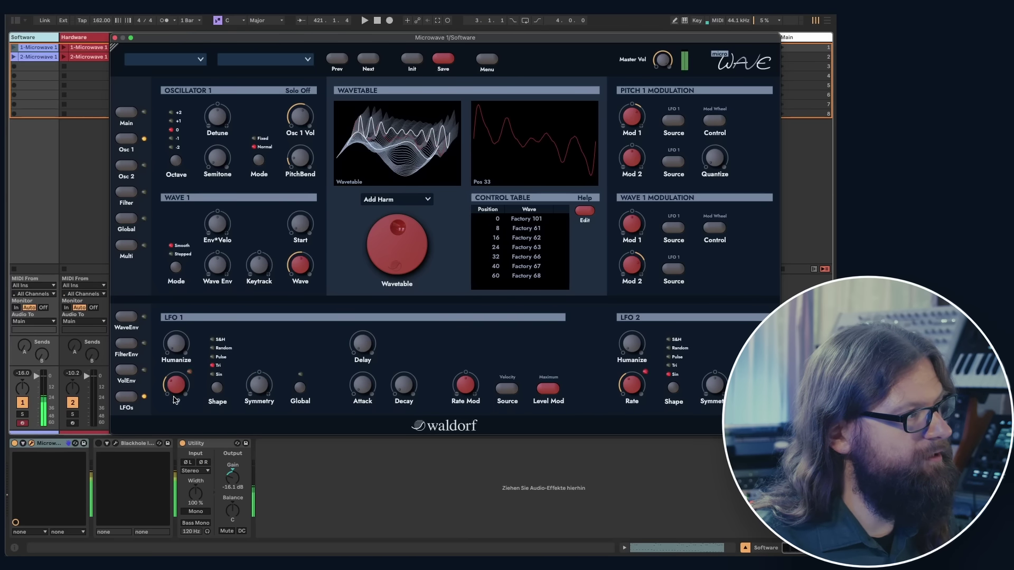
{"action": "left_click_drag", "start_coordinate": [176, 396], "coordinate": [167, 421]}
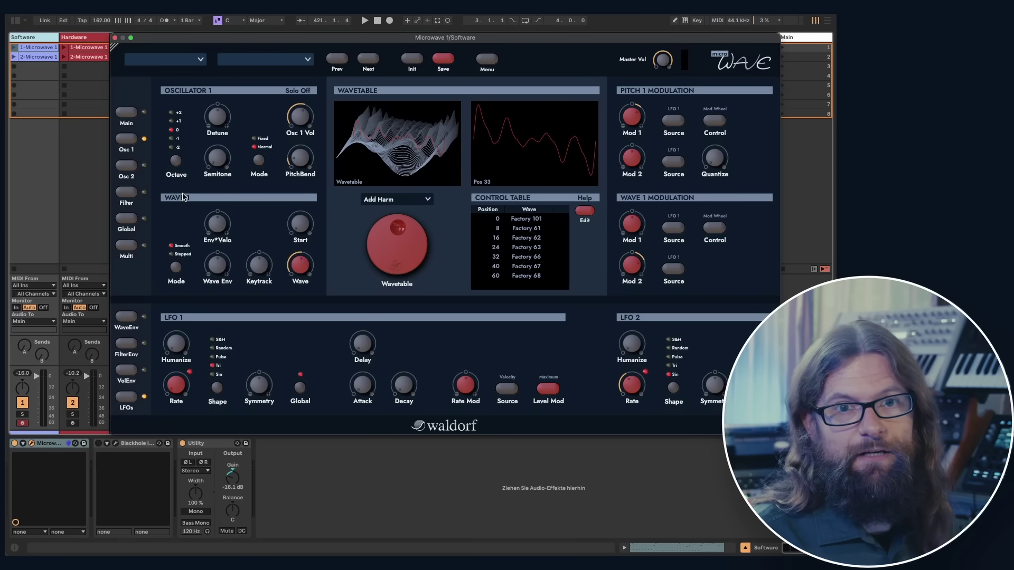
{"action": "key", "text": "Right"}
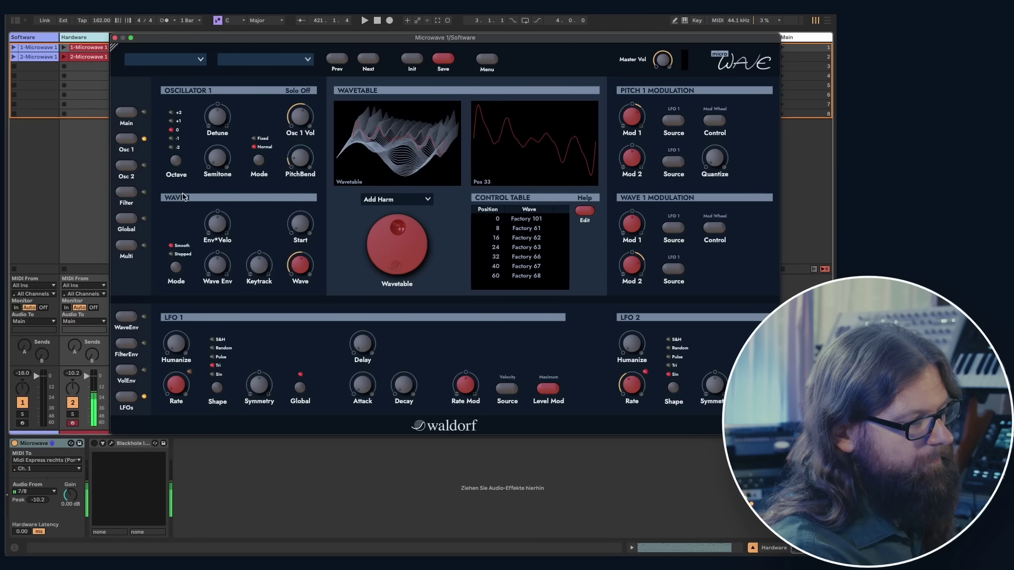
{"action": "key", "text": "Left"}
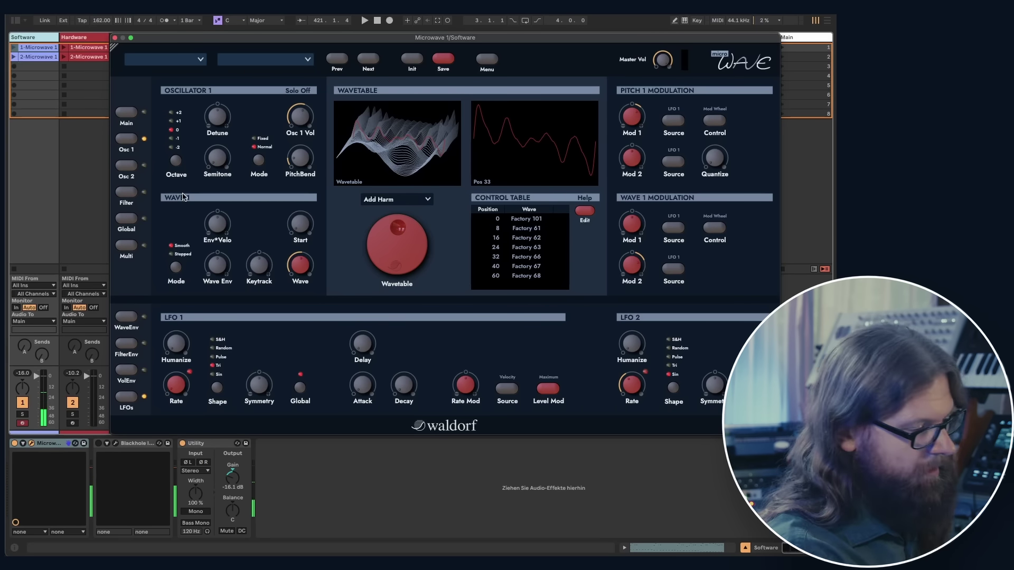
{"action": "key", "text": "Right"}
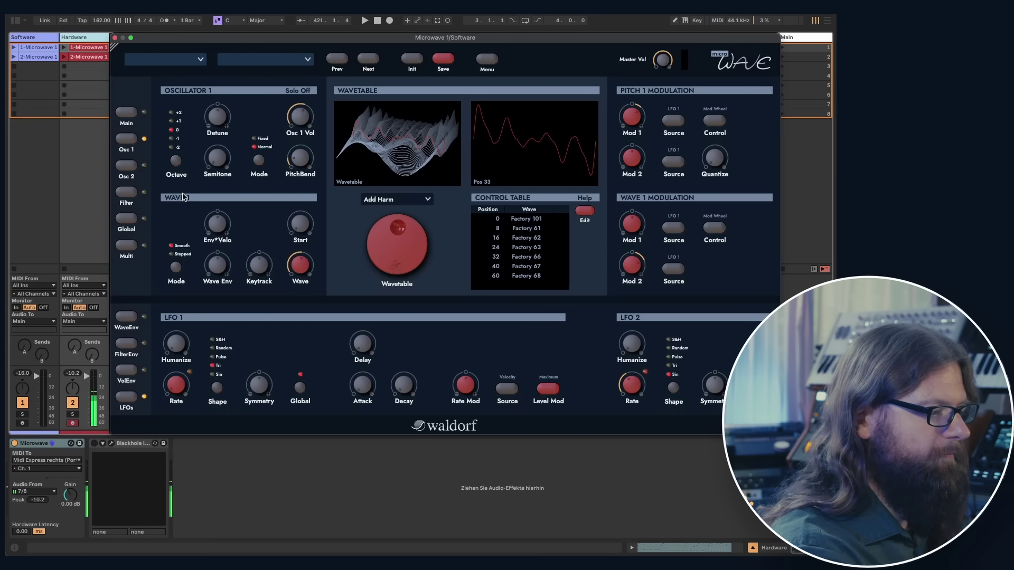
{"action": "key", "text": "Left"}
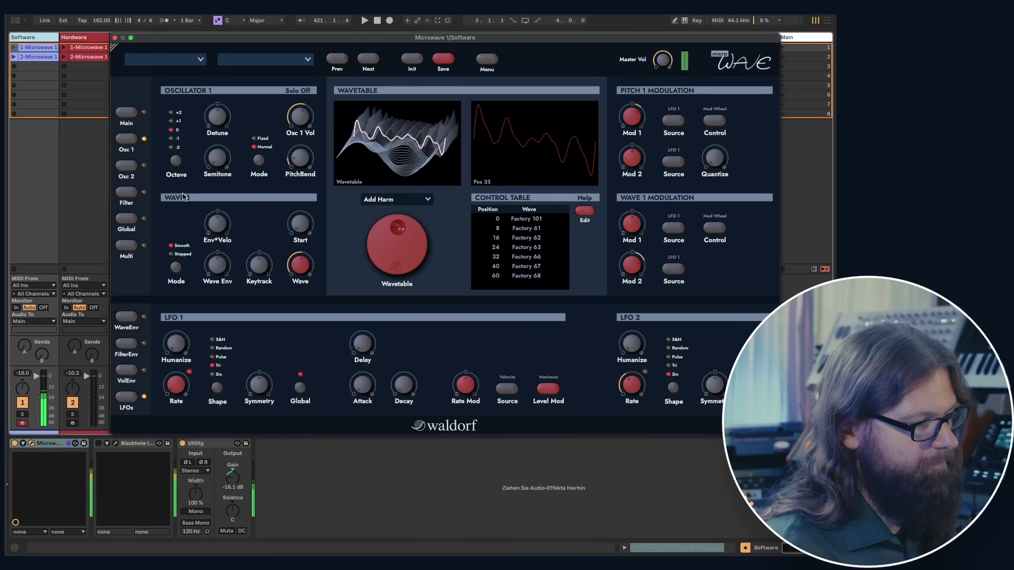
{"action": "mouse_move", "coordinate": [207, 183]}
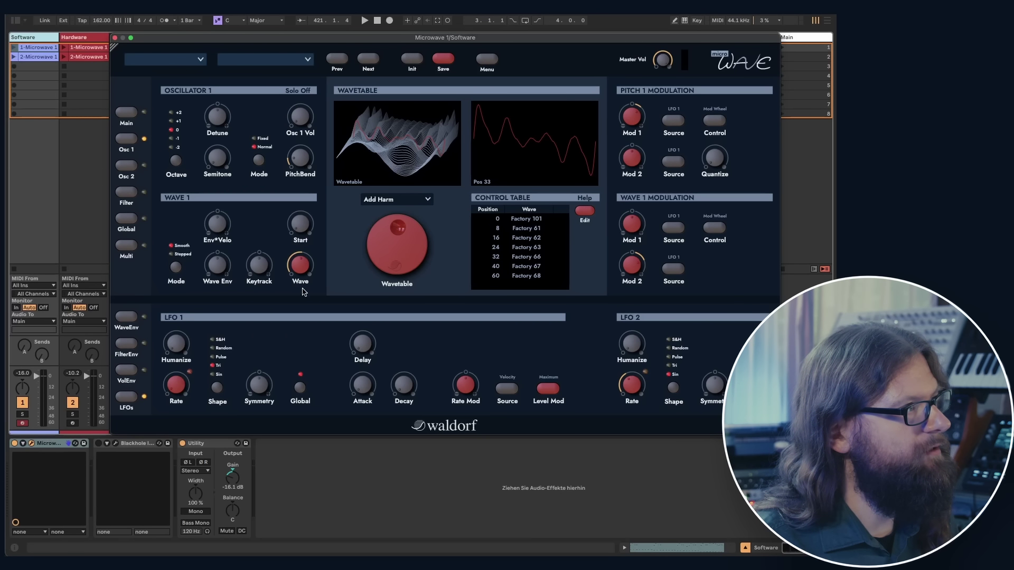
Show the Osc 2 page, then the Wave Envelope panel.
{"action": "left_click", "coordinate": [127, 167]}
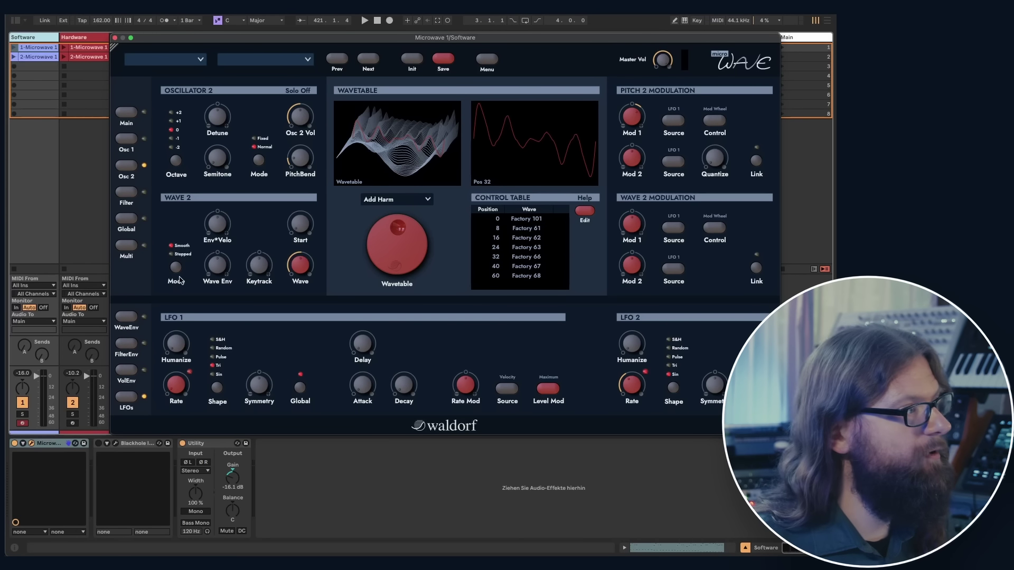
{"action": "left_click", "coordinate": [127, 316]}
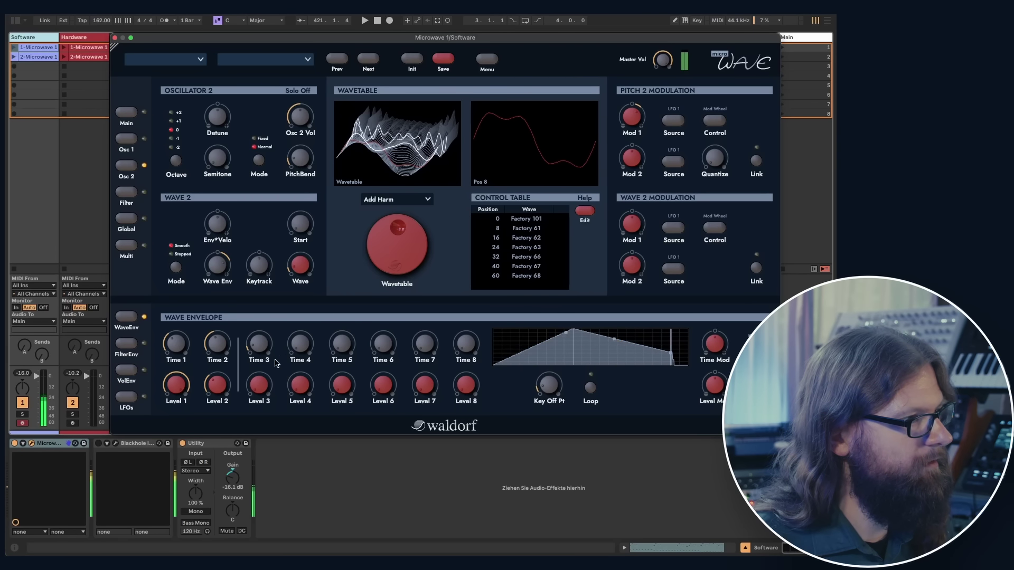
Lengthen wave envelope Time 2 and move the Key Off point to step 3.
{"action": "left_click_drag", "start_coordinate": [213, 344], "coordinate": [213, 335]}
{"action": "left_click_drag", "start_coordinate": [383, 343], "coordinate": [437, 356]}
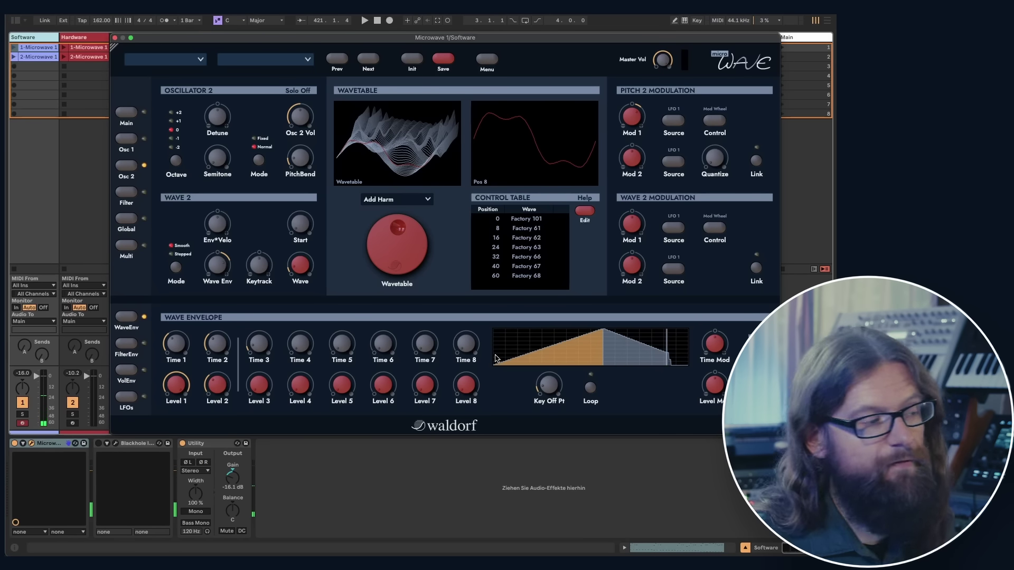
{"action": "mouse_move", "coordinate": [554, 380]}
{"action": "left_mouse_down"}
{"action": "mouse_move", "coordinate": [579, 287]}
{"action": "mouse_move", "coordinate": [561, 355]}
{"action": "left_mouse_up"}
Raise Level 3, set Time 3 to 0 and Level 4 to 59, then retouch Time 2.
{"action": "left_click_drag", "start_coordinate": [259, 384], "coordinate": [257, 231]}
{"action": "left_click", "coordinate": [299, 392]}
{"action": "left_click_drag", "start_coordinate": [303, 332], "coordinate": [260, 420]}
{"action": "mouse_move", "coordinate": [300, 386]}
{"action": "left_mouse_down"}
{"action": "mouse_move", "coordinate": [315, 395]}
{"action": "mouse_move", "coordinate": [305, 375]}
{"action": "left_mouse_up"}
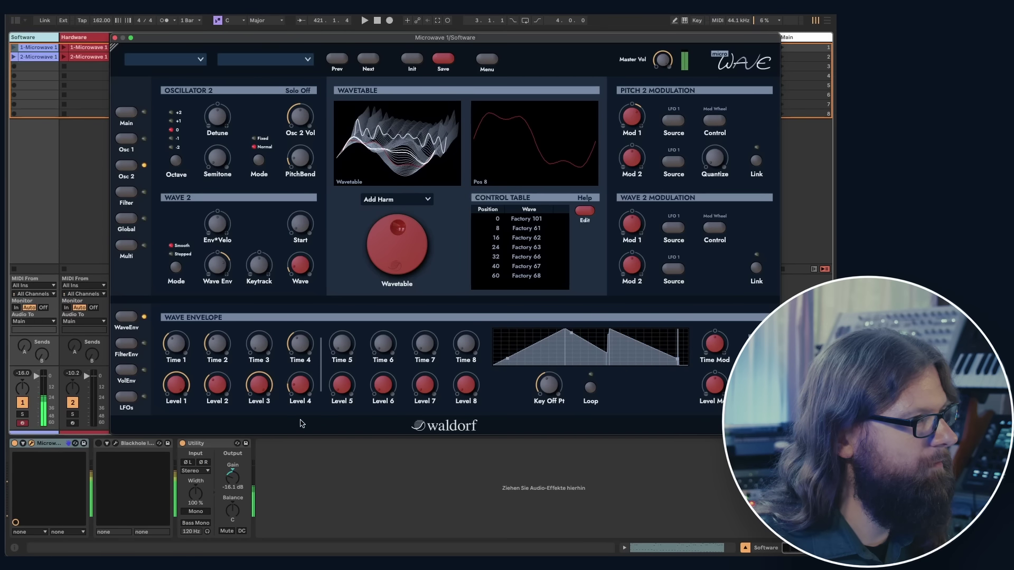
{"action": "left_click_drag", "start_coordinate": [224, 357], "coordinate": [219, 398]}
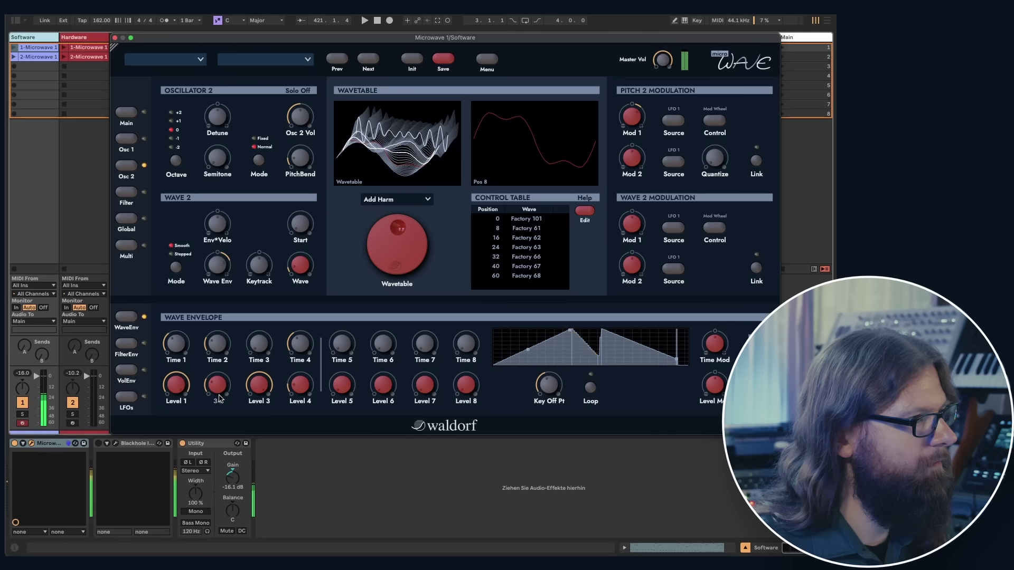
Loop the wave envelope from step 2, set Time 4 to 40 and Level 4 to 26.
{"action": "left_click", "coordinate": [591, 389]}
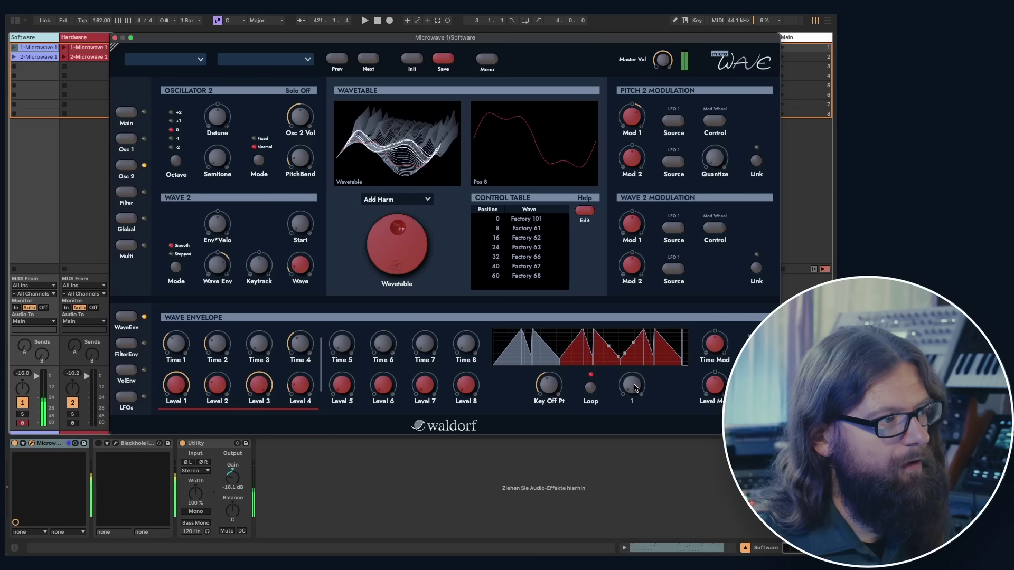
{"action": "left_click_drag", "start_coordinate": [636, 387], "coordinate": [638, 369]}
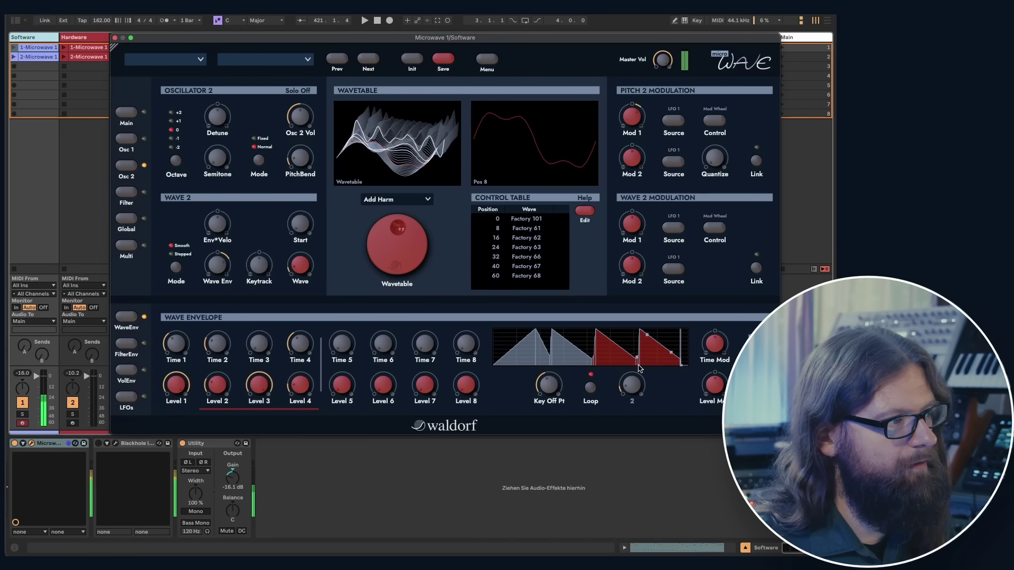
{"action": "mouse_move", "coordinate": [217, 271]}
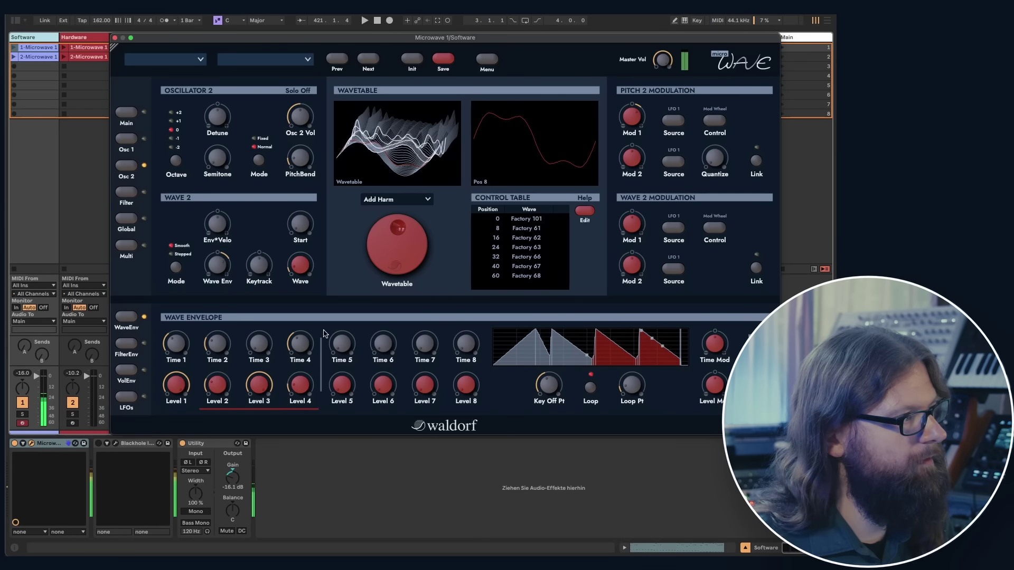
{"action": "mouse_move", "coordinate": [299, 356]}
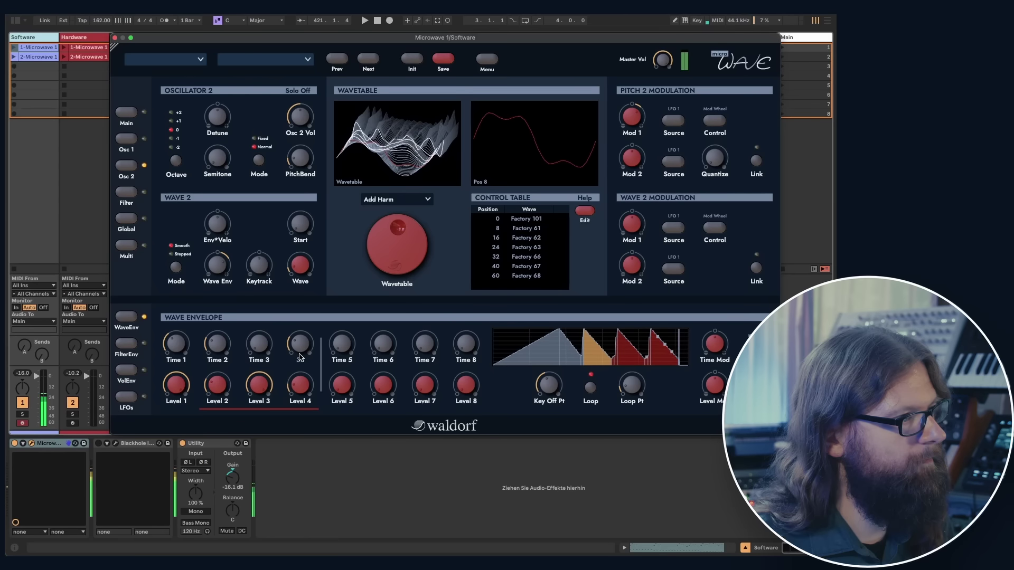
{"action": "left_click_drag", "start_coordinate": [299, 357], "coordinate": [306, 335]}
{"action": "left_click_drag", "start_coordinate": [303, 383], "coordinate": [302, 386]}
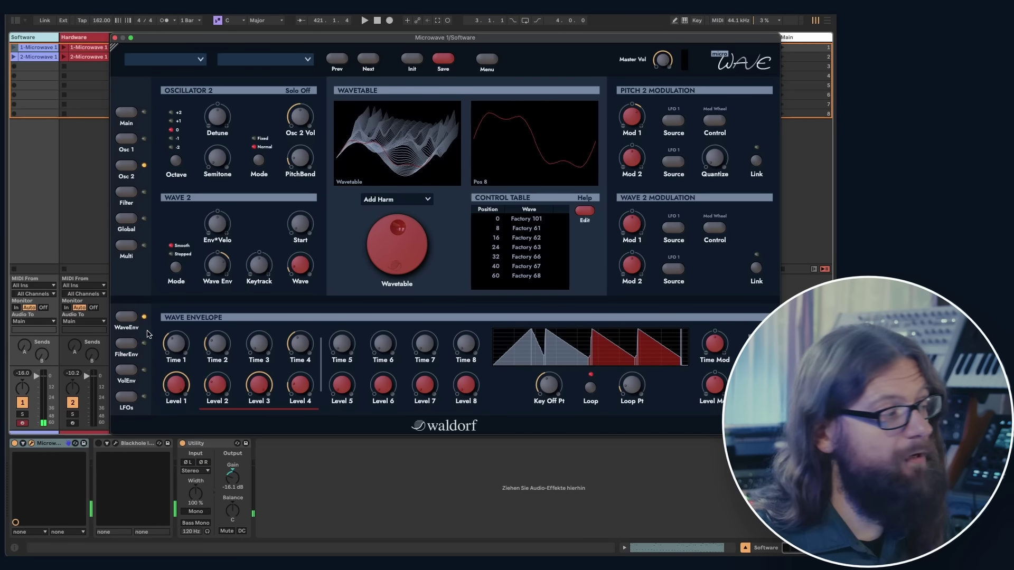
{"action": "left_click", "coordinate": [128, 372]}
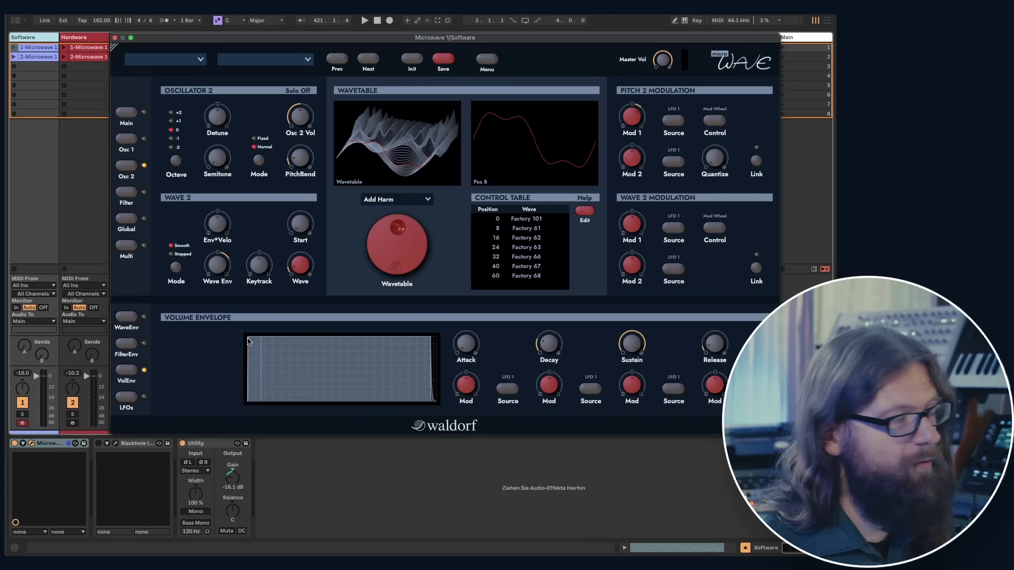
Slow the volume envelope Attack to about 72 and stretch Release to 67.
{"action": "left_click_drag", "start_coordinate": [251, 341], "coordinate": [352, 342]}
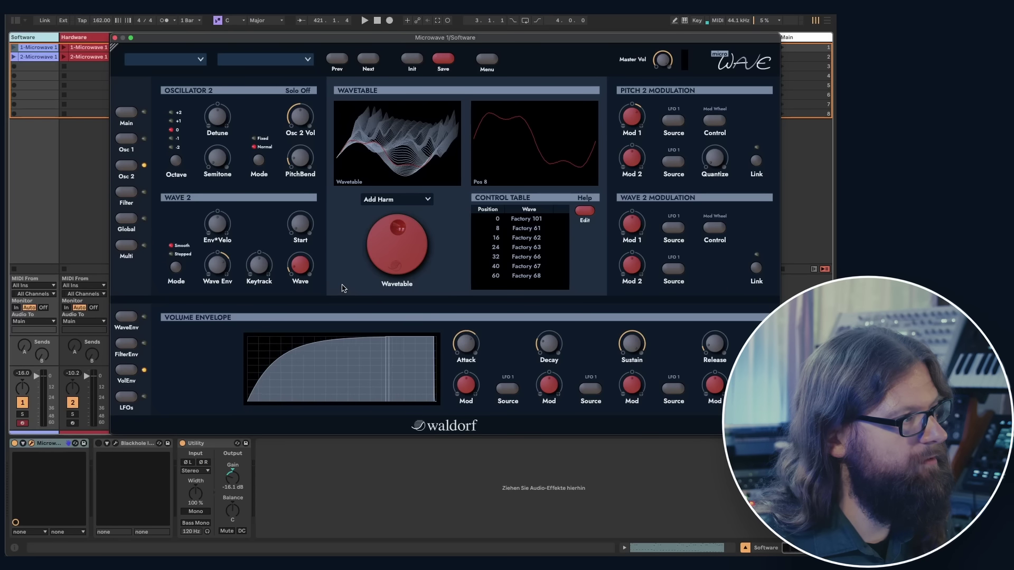
{"action": "mouse_move", "coordinate": [469, 362]}
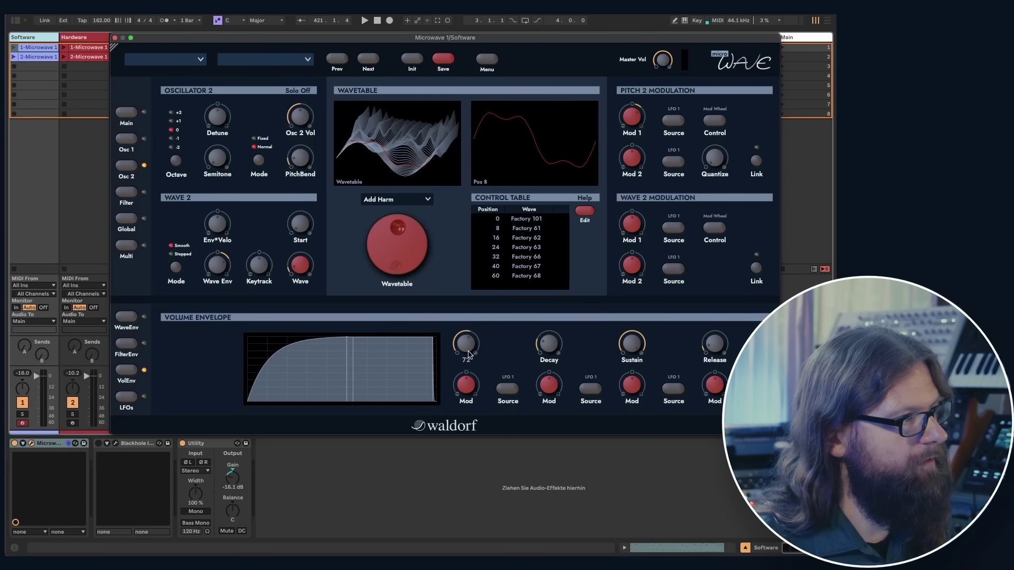
{"action": "mouse_move", "coordinate": [717, 335]}
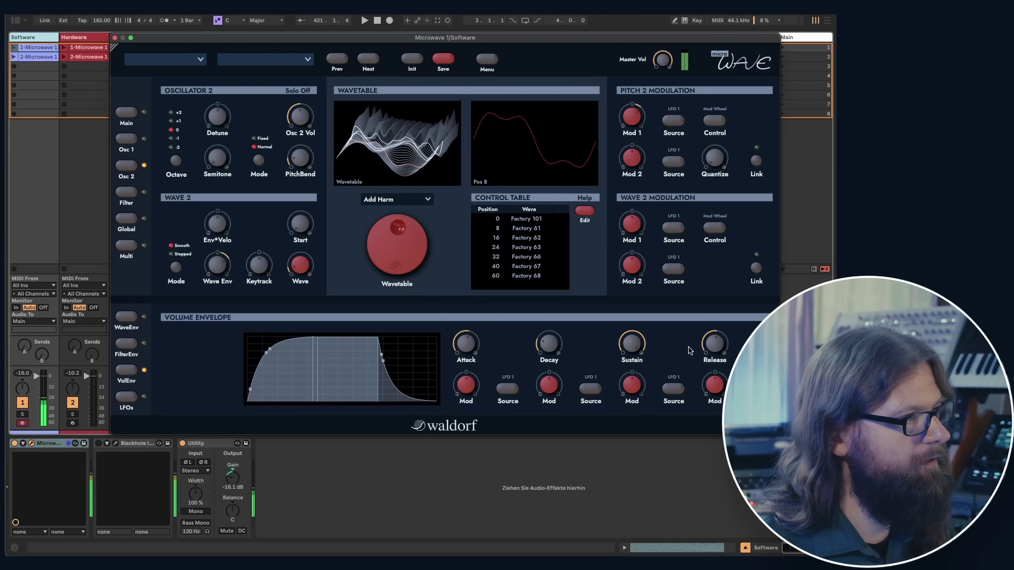
Step through the WaveEnv, Main and LFO pages, then raise oscillator 2's Wave Env to +33.
{"action": "left_click", "coordinate": [129, 319]}
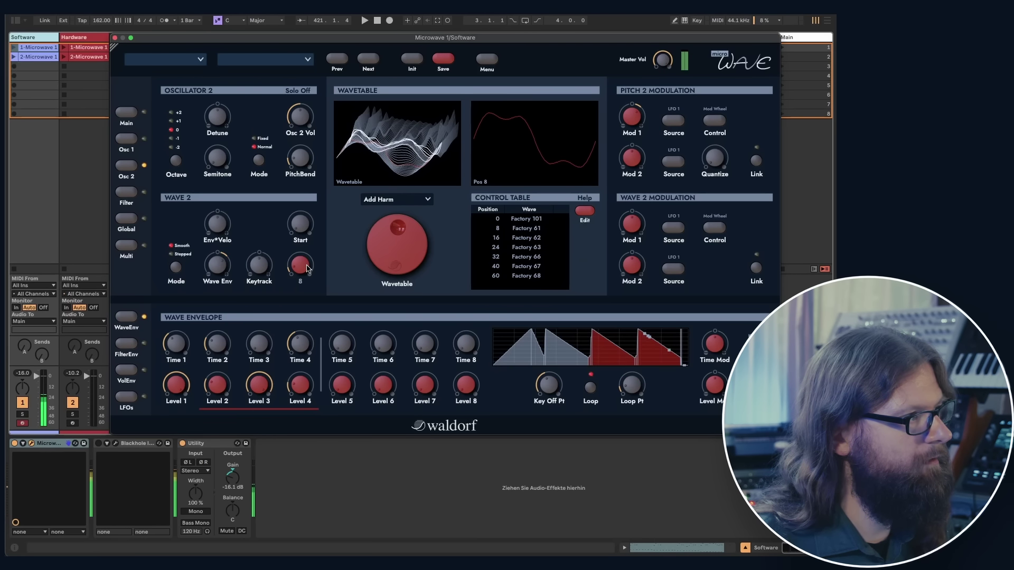
{"action": "left_click", "coordinate": [126, 116]}
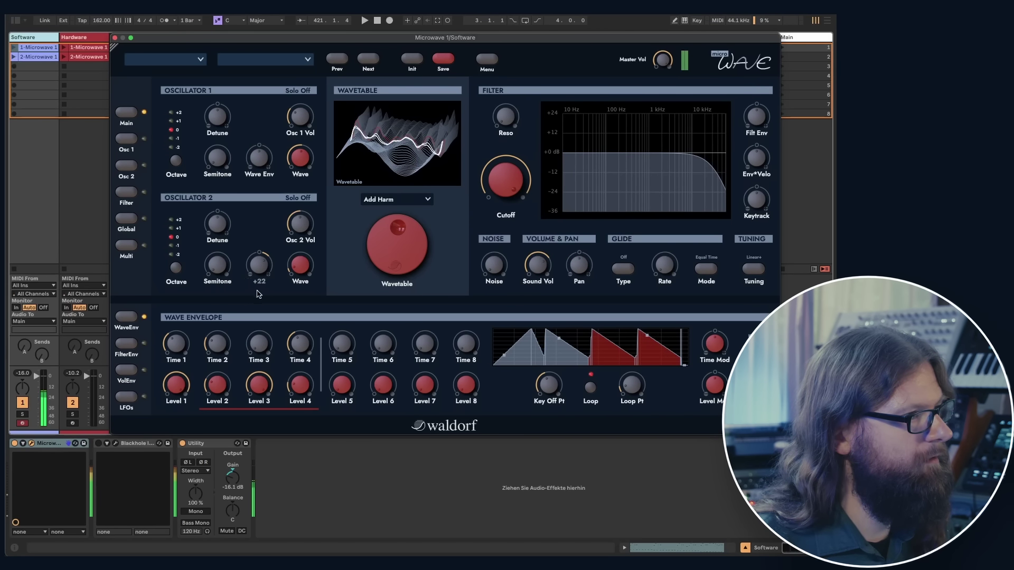
{"action": "left_click", "coordinate": [128, 406]}
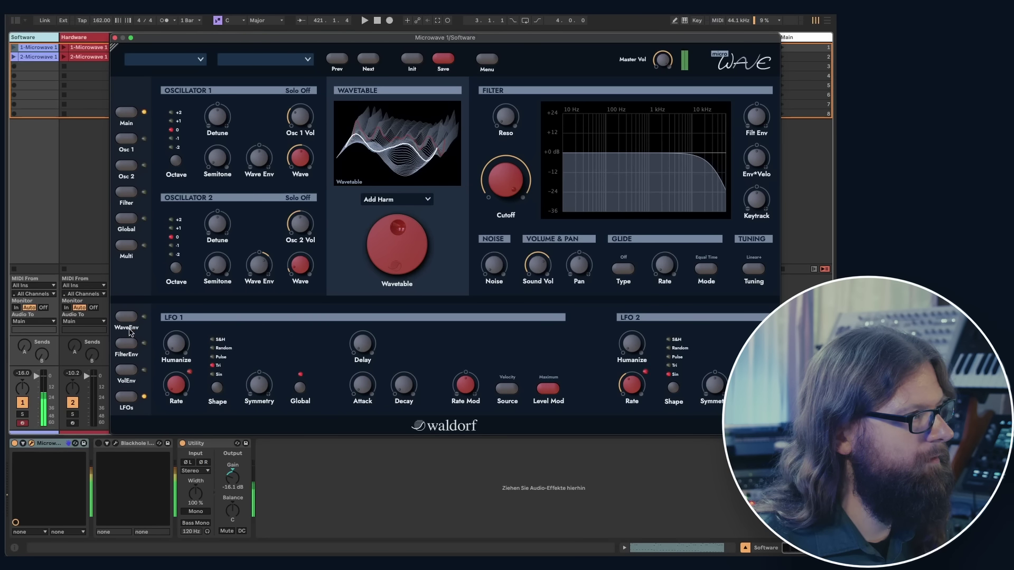
{"action": "left_click", "coordinate": [127, 164]}
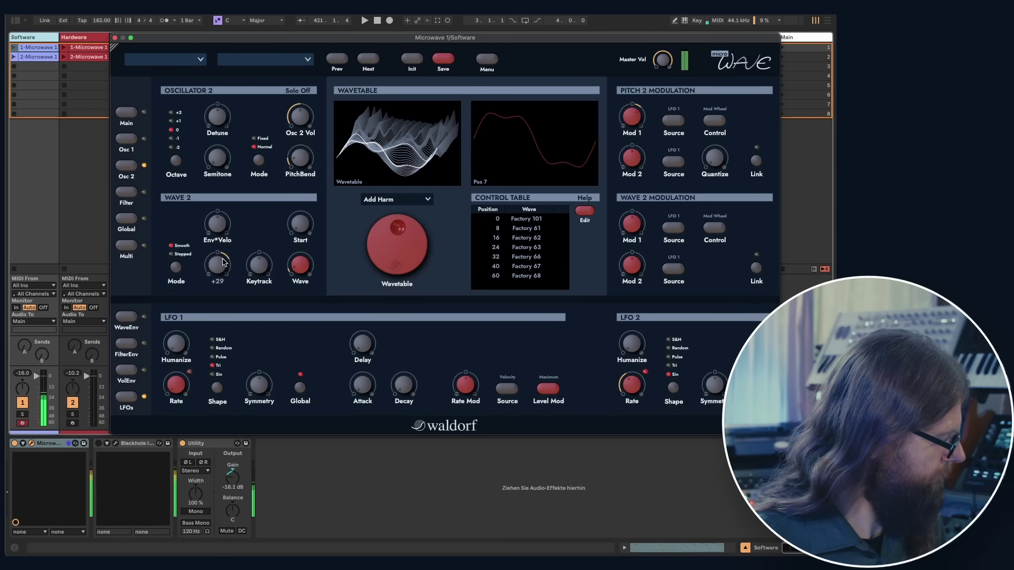
{"action": "left_click_drag", "start_coordinate": [224, 260], "coordinate": [222, 258]}
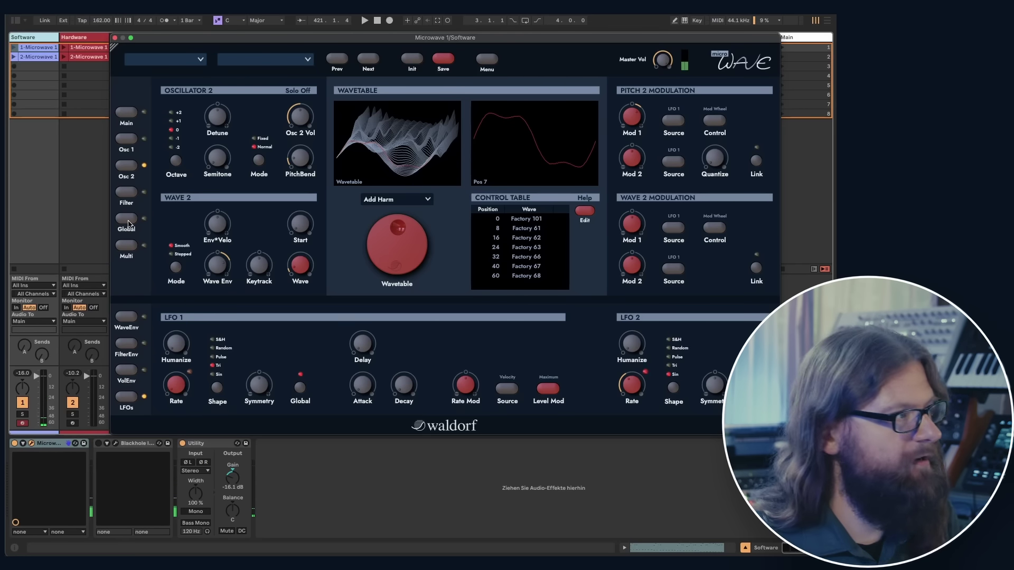
Set the pan modulation source to LFO 2 with an amount of +37.
{"action": "left_click", "coordinate": [126, 193]}
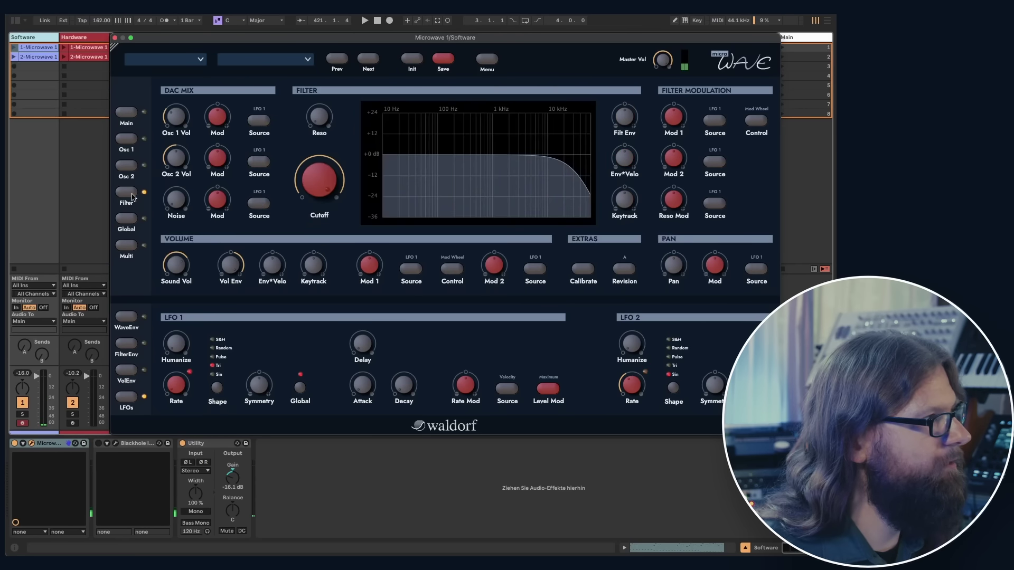
{"action": "left_click", "coordinate": [755, 269]}
{"action": "left_click", "coordinate": [699, 27]}
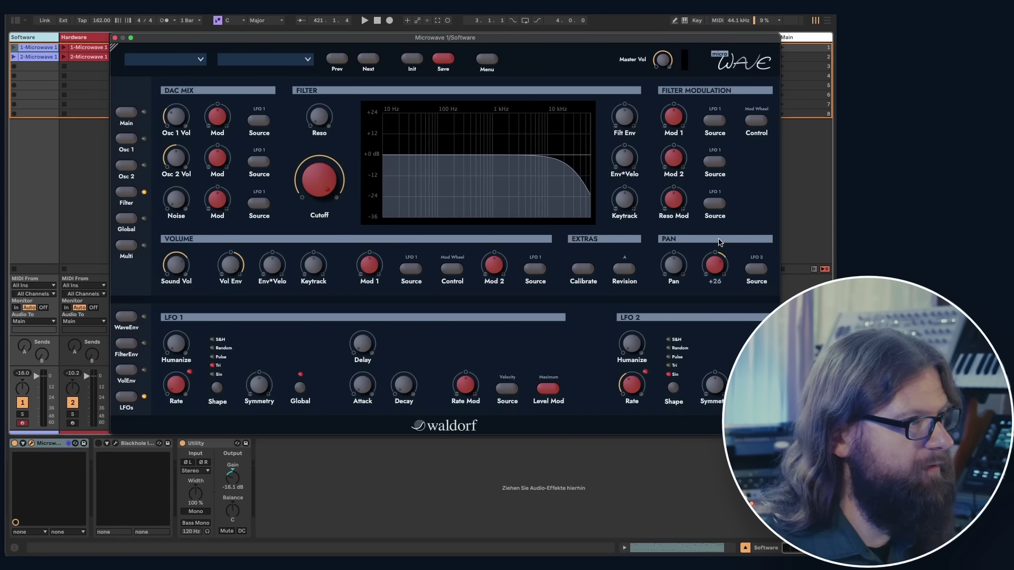
{"action": "left_click_drag", "start_coordinate": [717, 234], "coordinate": [716, 230]}
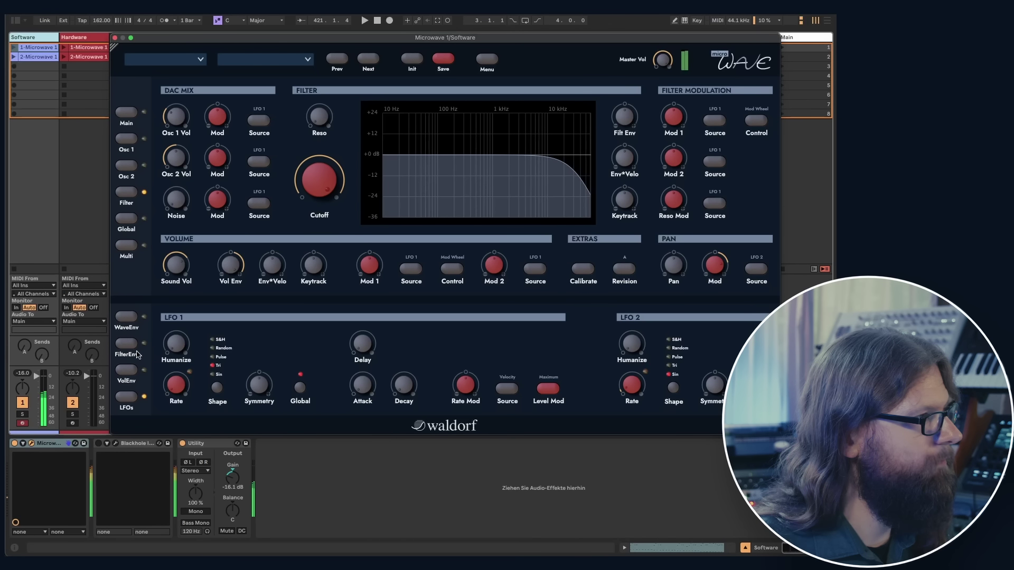
Lengthen wave envelope Time 4 to 48.
{"action": "left_click", "coordinate": [128, 319]}
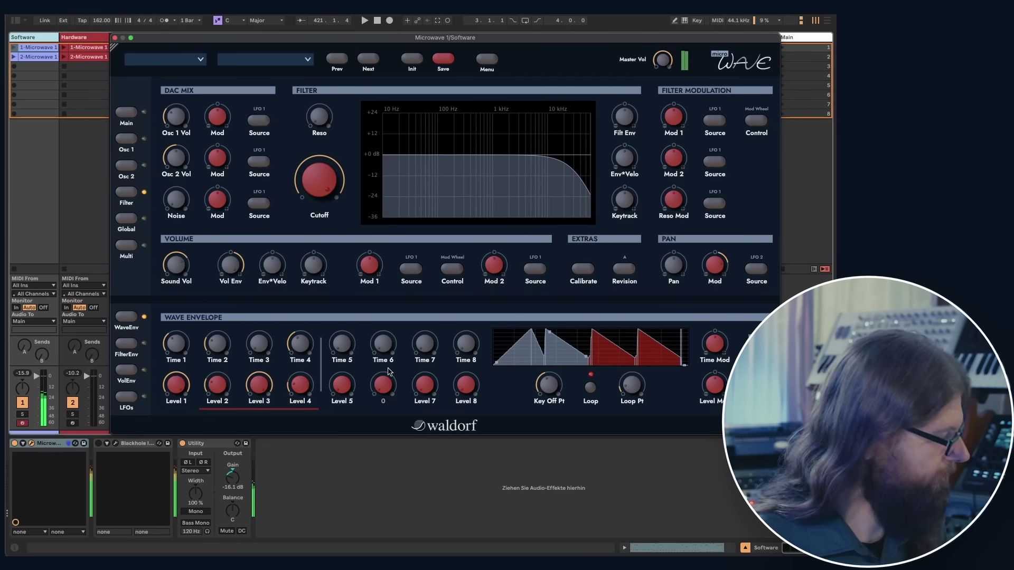
{"action": "left_click_drag", "start_coordinate": [304, 352], "coordinate": [302, 355]}
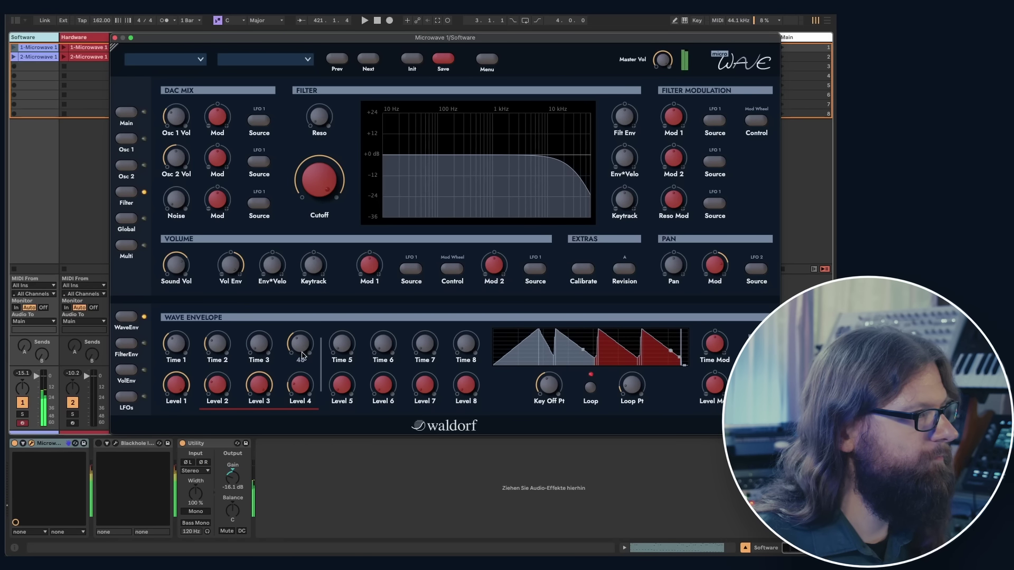
{"action": "mouse_move", "coordinate": [221, 214]}
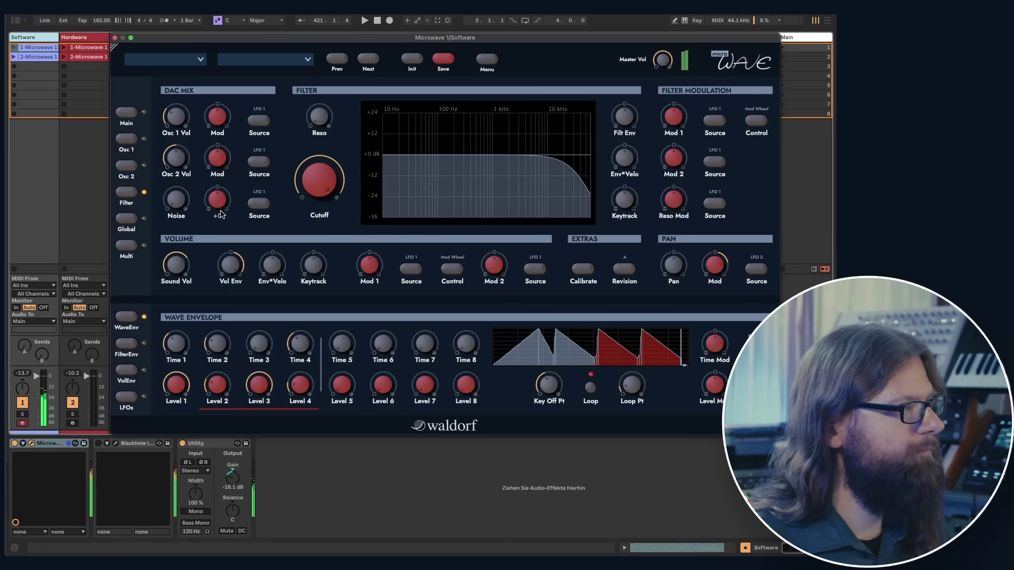
{"action": "mouse_move", "coordinate": [168, 183]}
{"action": "mouse_move", "coordinate": [328, 168]}
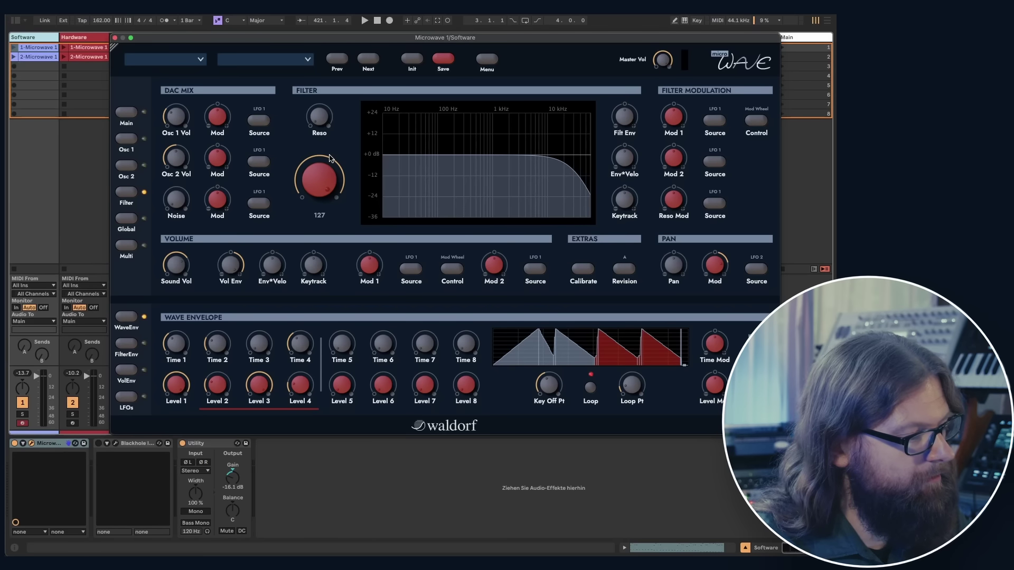
Switch briefly to the Hardware track, then return to the Software track.
{"action": "key", "text": "Right"}
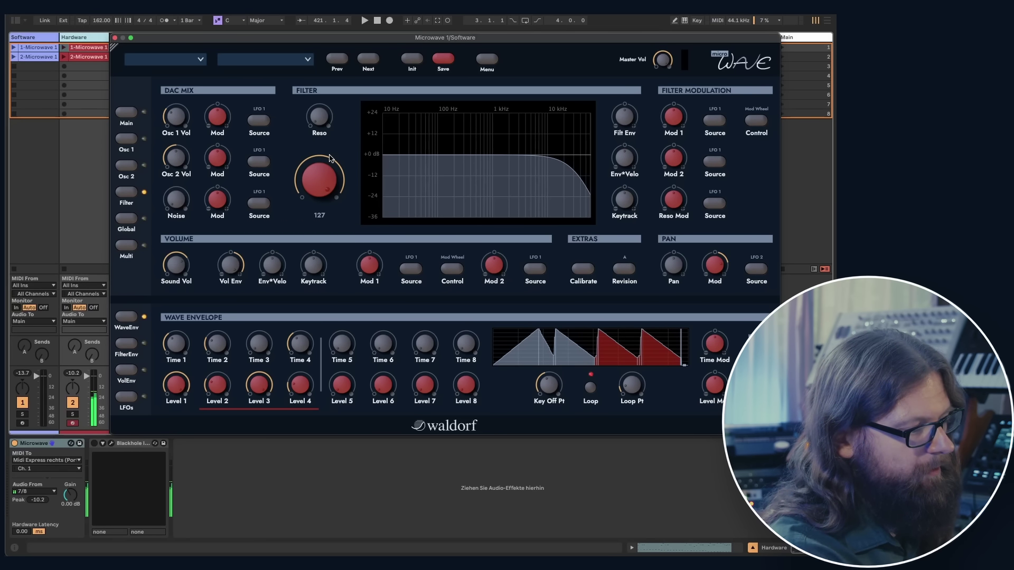
{"action": "key", "text": "Left"}
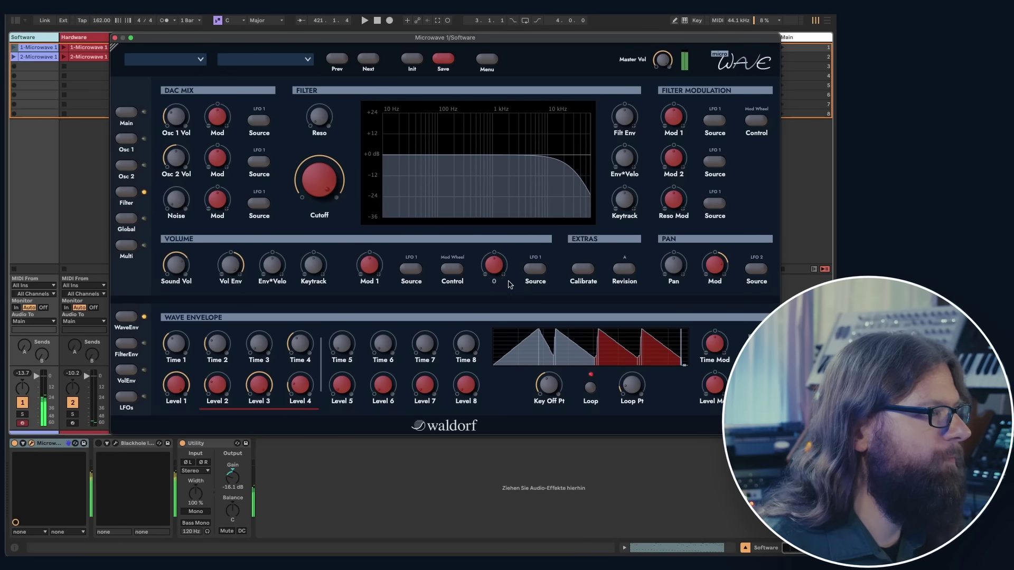
Set Wave Envelope Time 5 to 83, then check the Hardware track and return to Software.
{"action": "left_click_drag", "start_coordinate": [342, 345], "coordinate": [354, 280]}
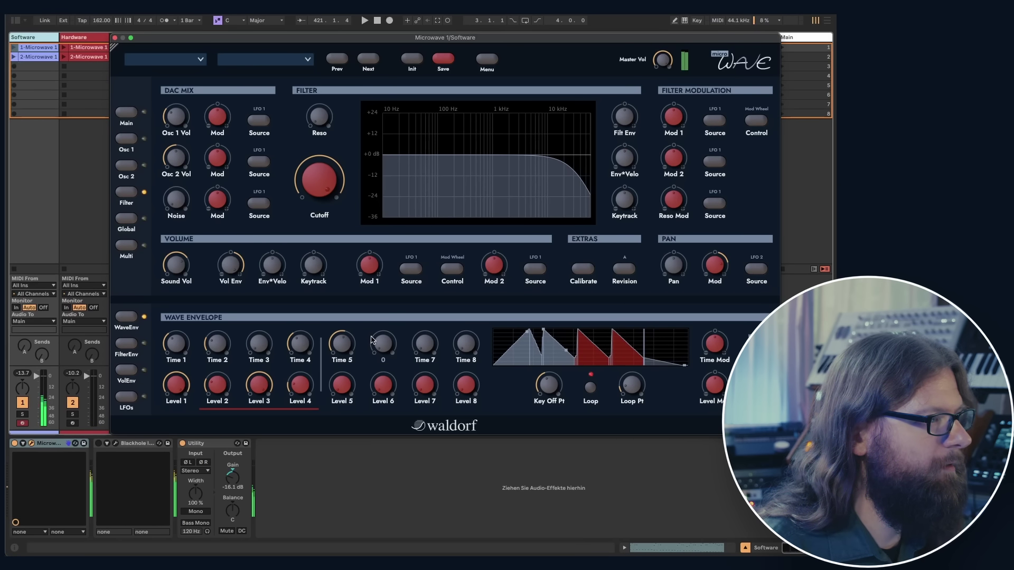
{"action": "left_click_drag", "start_coordinate": [343, 353], "coordinate": [343, 339]}
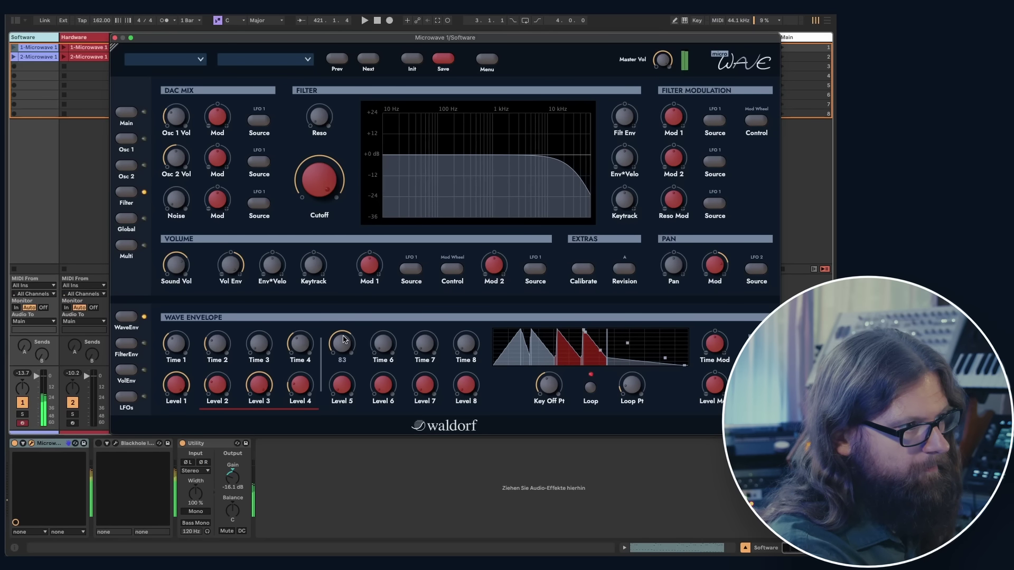
{"action": "key", "text": "Right"}
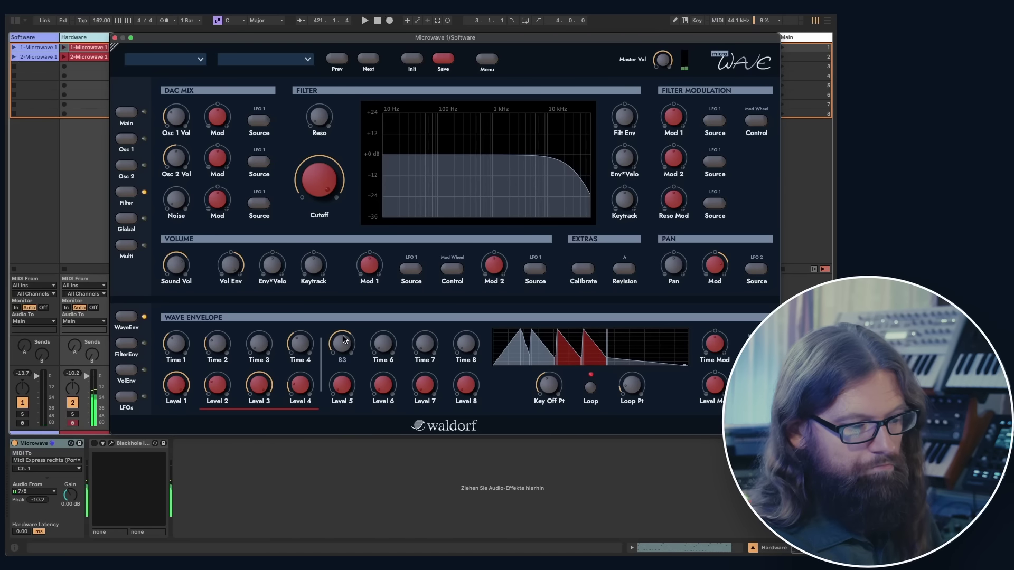
{"action": "key", "text": "Left"}
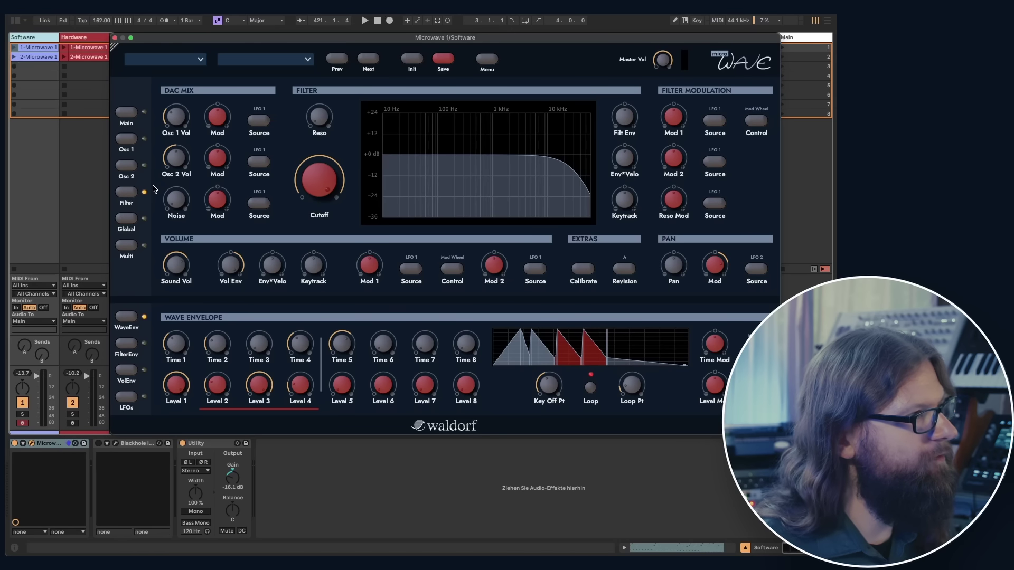
Lower the filter Cutoff to about 50 and raise Reso to 53.
{"action": "mouse_move", "coordinate": [324, 169]}
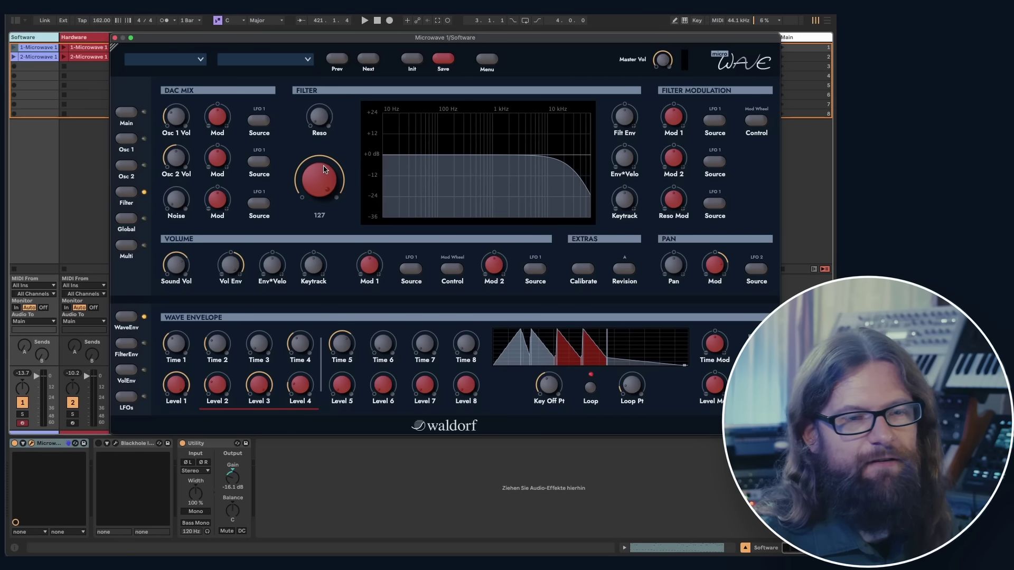
{"action": "left_click_drag", "start_coordinate": [324, 170], "coordinate": [309, 235]}
{"action": "left_click_drag", "start_coordinate": [319, 119], "coordinate": [337, 69]}
{"action": "left_click_drag", "start_coordinate": [326, 203], "coordinate": [349, 173]}
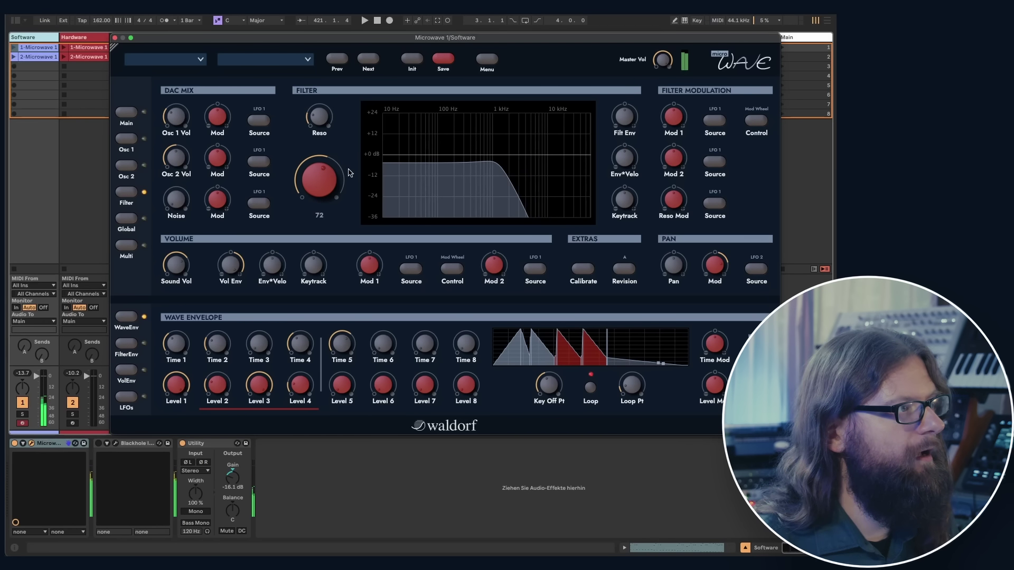
Set filter envelope Sustain to 0, lengthen Decay, Filt Env amount +30, and Reso 47.
{"action": "left_click", "coordinate": [128, 348]}
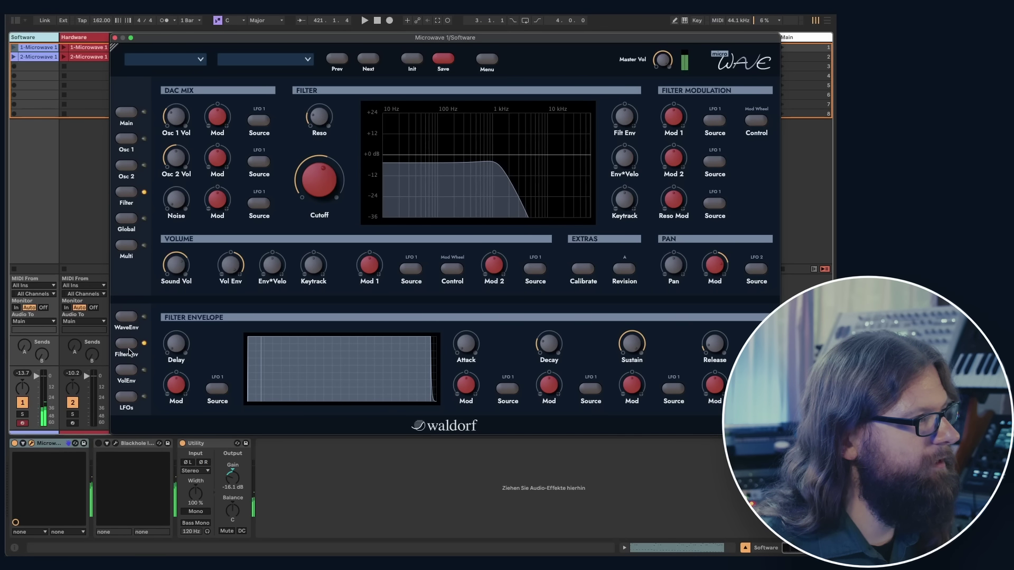
{"action": "left_click_drag", "start_coordinate": [633, 346], "coordinate": [629, 484]}
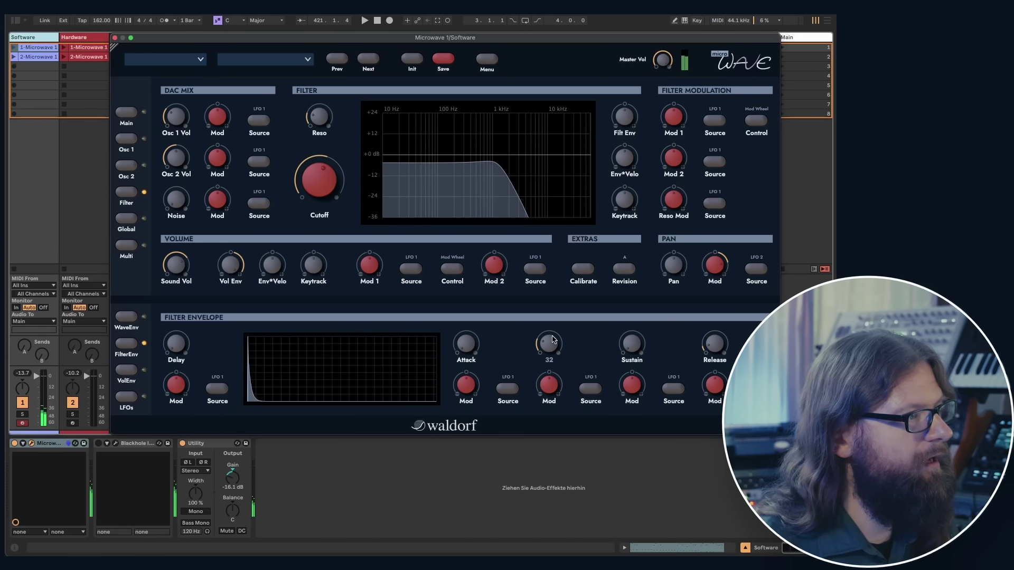
{"action": "left_click_drag", "start_coordinate": [551, 343], "coordinate": [550, 290]}
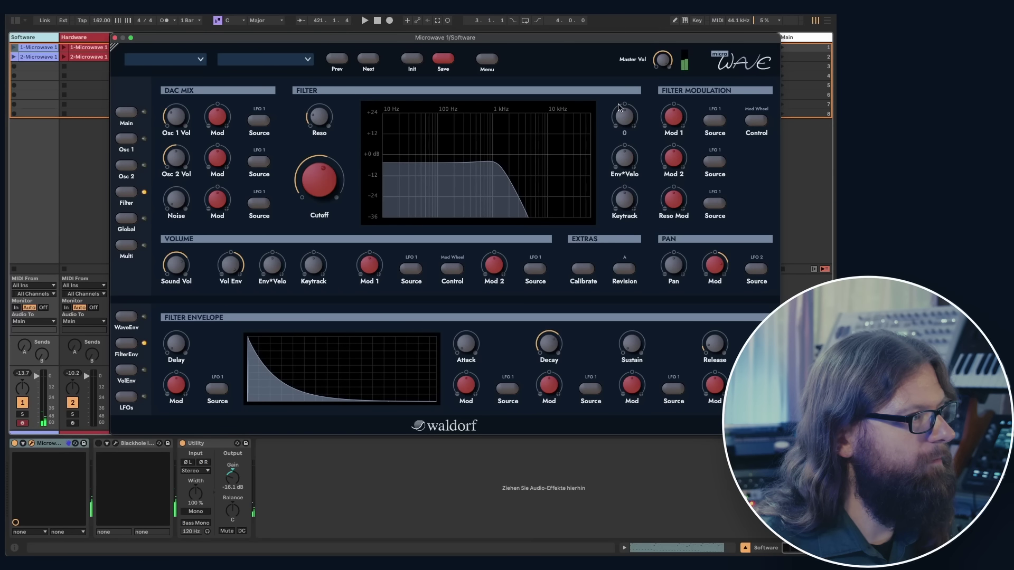
{"action": "left_click_drag", "start_coordinate": [622, 109], "coordinate": [629, 90]}
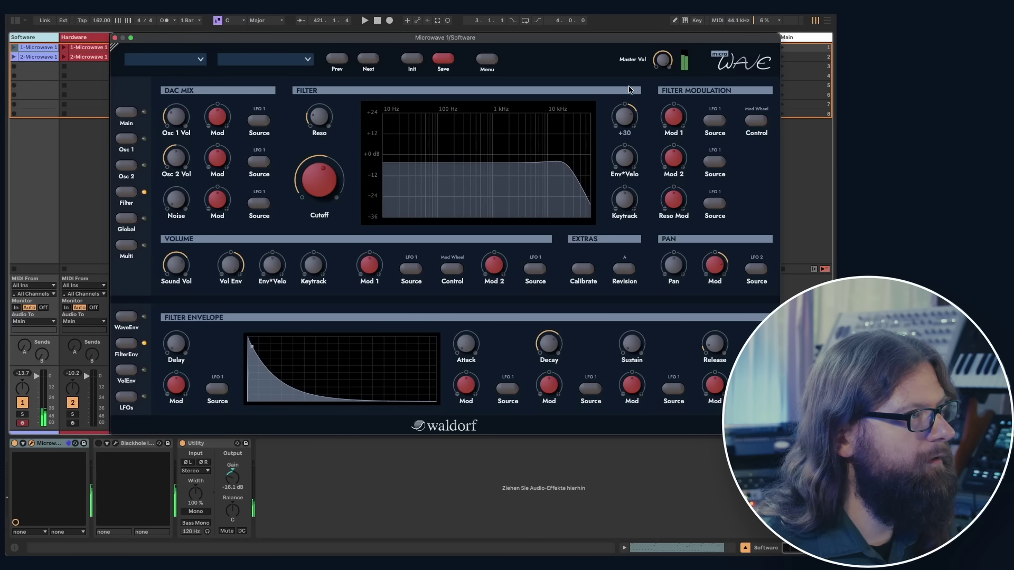
{"action": "mouse_move", "coordinate": [317, 109]}
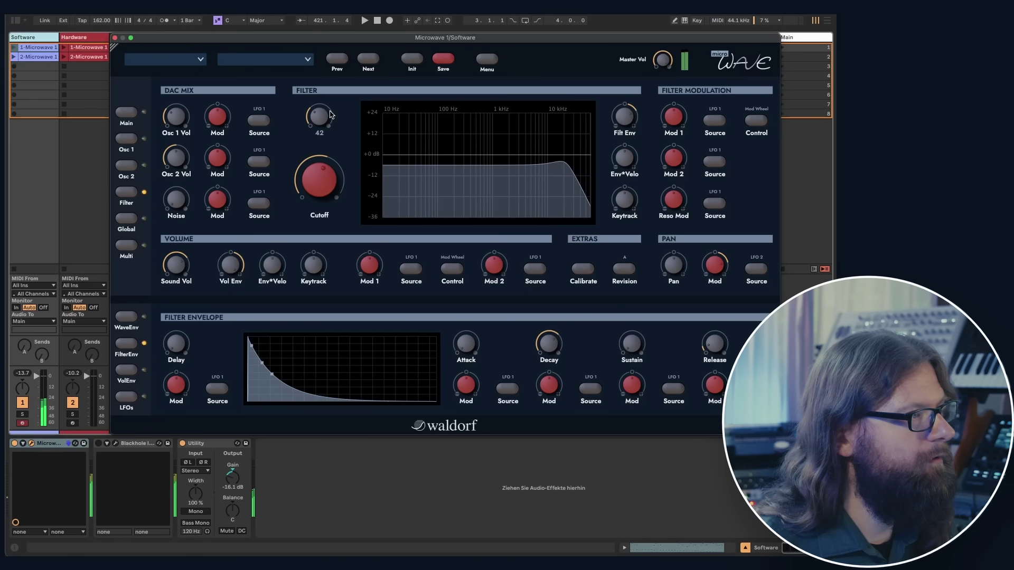
{"action": "left_click_drag", "start_coordinate": [323, 137], "coordinate": [324, 125]}
{"action": "mouse_move", "coordinate": [314, 169]}
{"action": "mouse_move", "coordinate": [312, 121]}
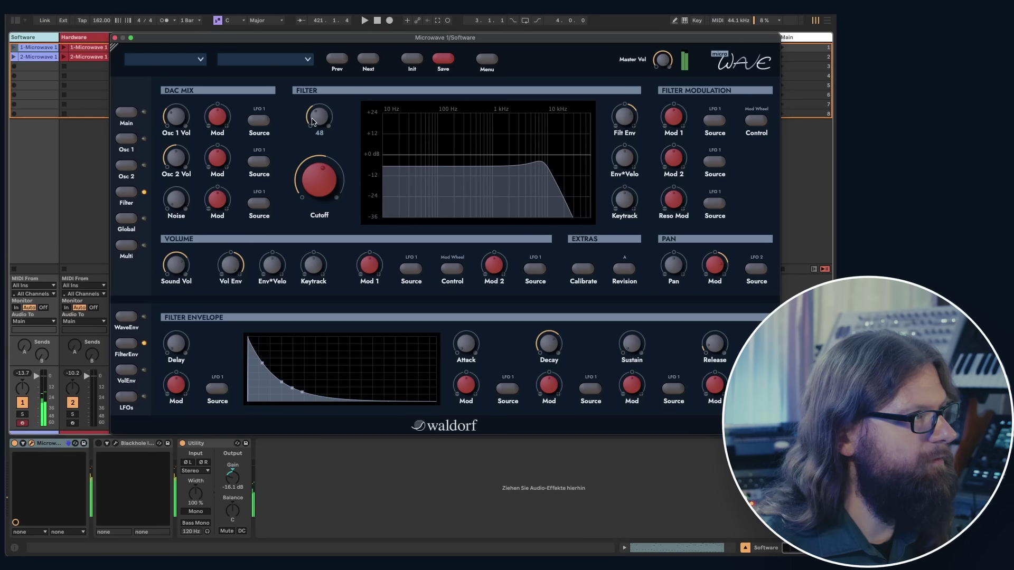
Check the Main page, return to the Filter page, then visit Hardware and re-arm the Software track.
{"action": "left_click", "coordinate": [126, 118]}
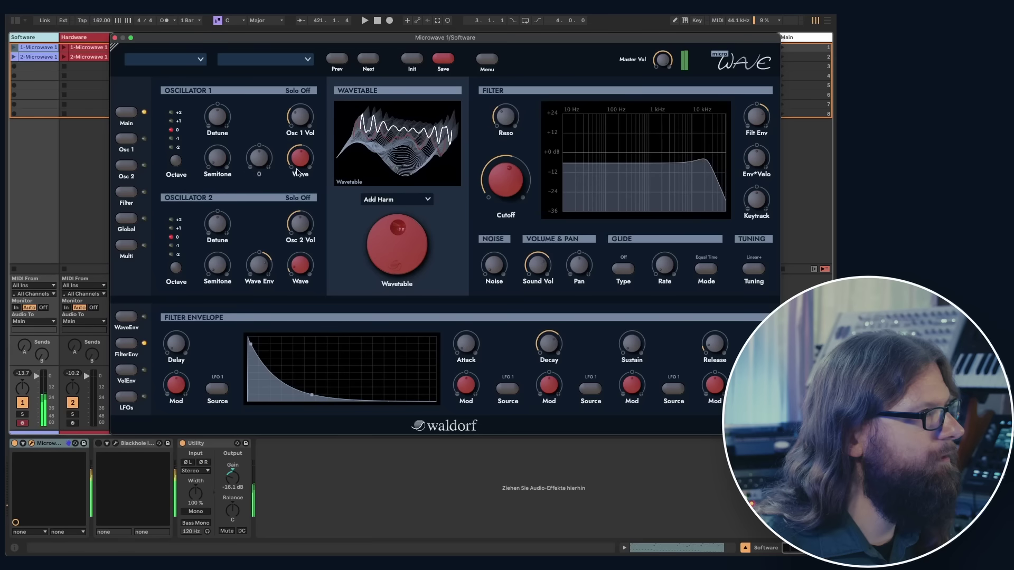
{"action": "mouse_move", "coordinate": [491, 235]}
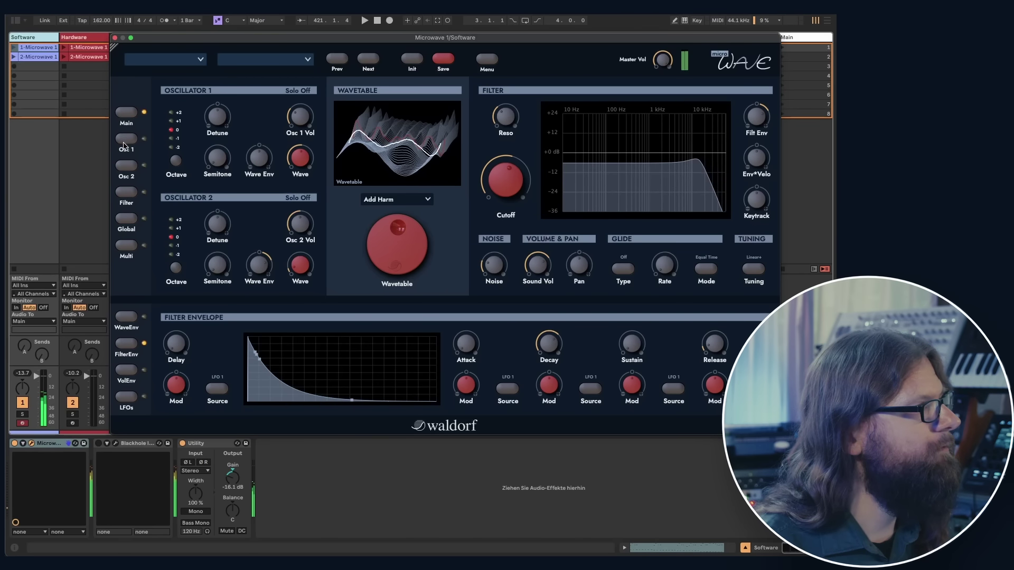
{"action": "left_click", "coordinate": [127, 192]}
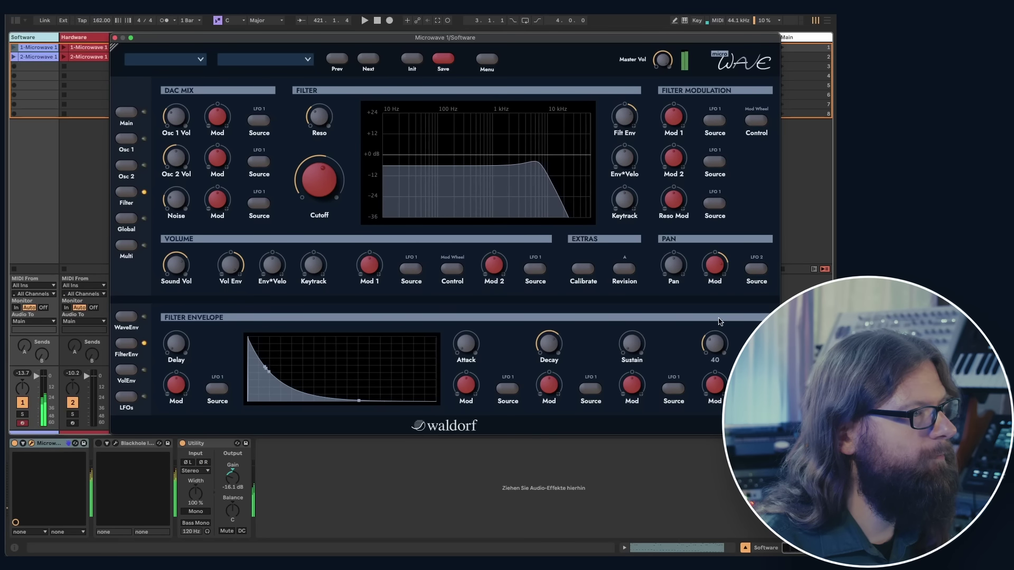
{"action": "mouse_move", "coordinate": [725, 274]}
{"action": "key", "text": "Right"}
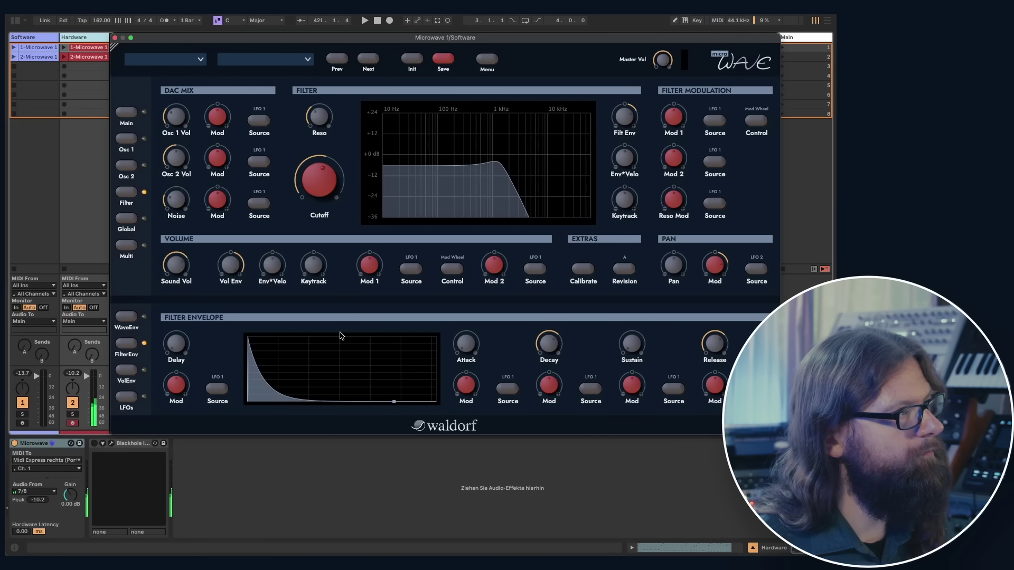
{"action": "mouse_move", "coordinate": [303, 263]}
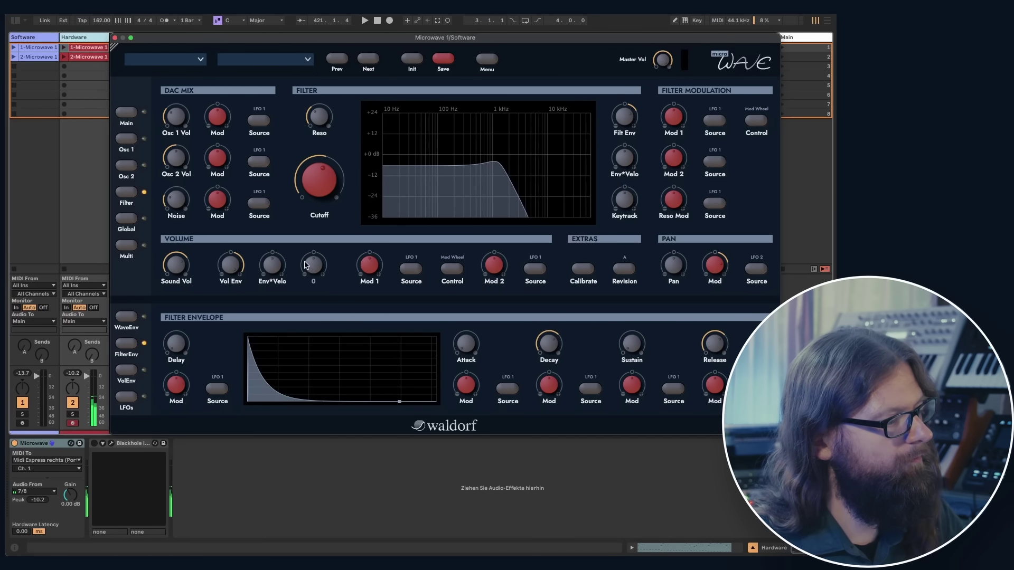
{"action": "left_click", "coordinate": [306, 266]}
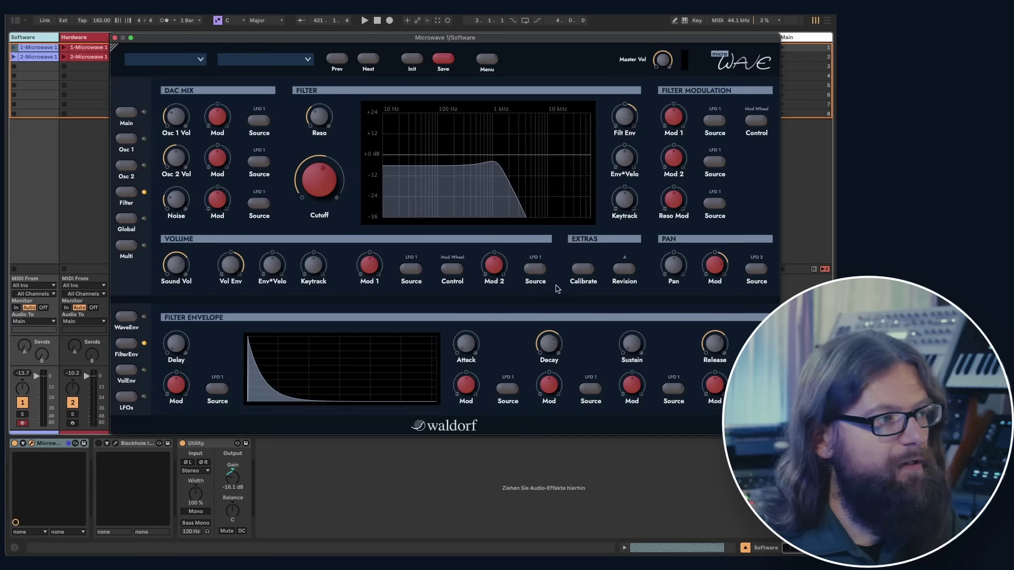
{"action": "left_click", "coordinate": [625, 271]}
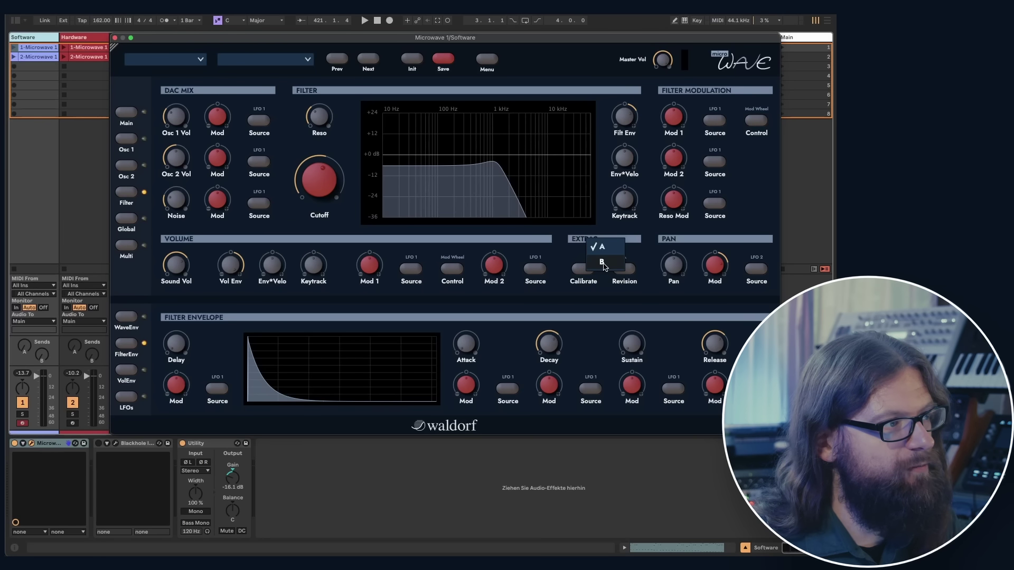
{"action": "left_click", "coordinate": [605, 265]}
{"action": "left_click", "coordinate": [628, 271]}
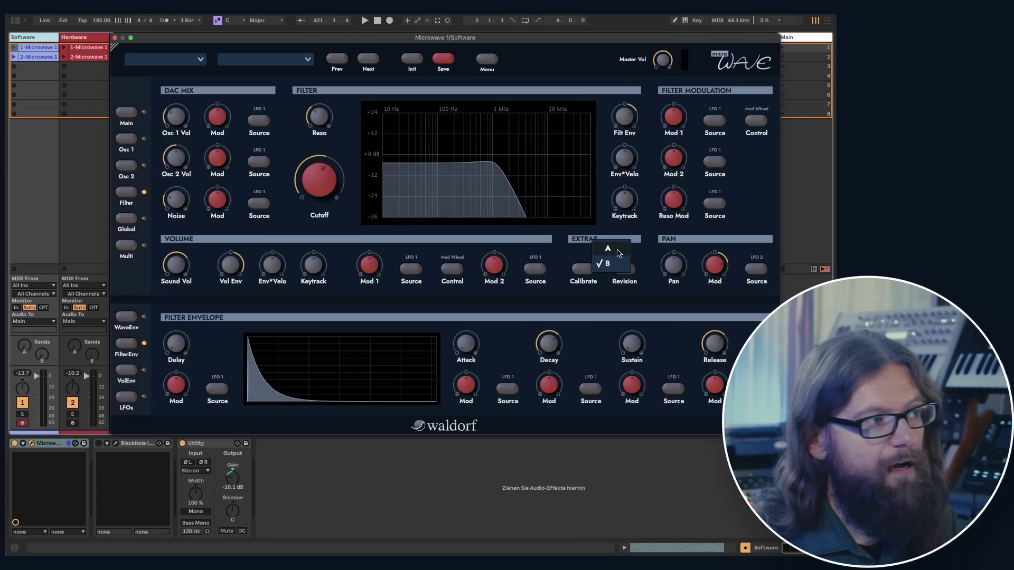
{"action": "left_click", "coordinate": [618, 250]}
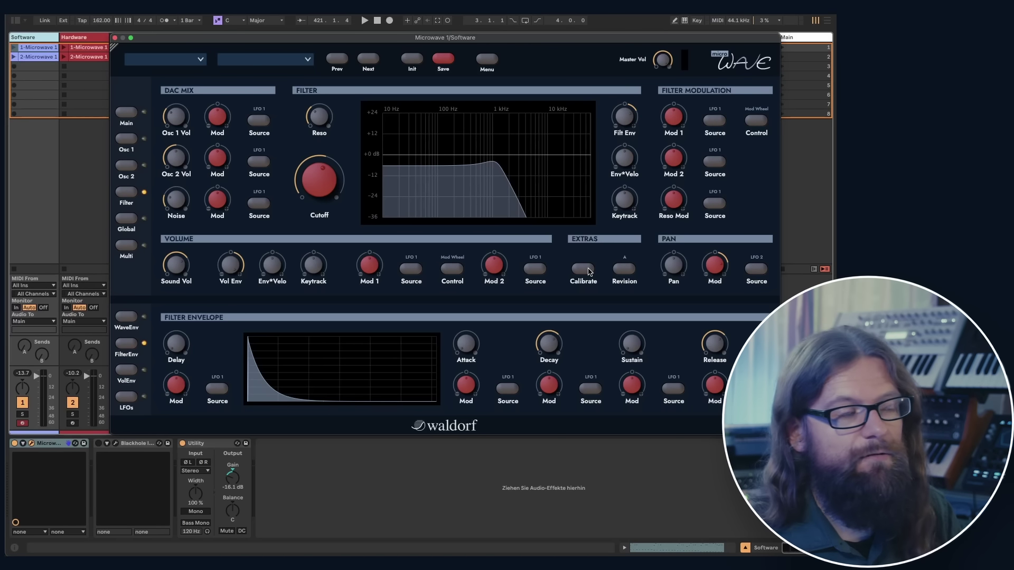
Show Filter Calibration, reset voice 7's Reso calibration, and set voice 6's to 8.7 %.
{"action": "left_click", "coordinate": [589, 271]}
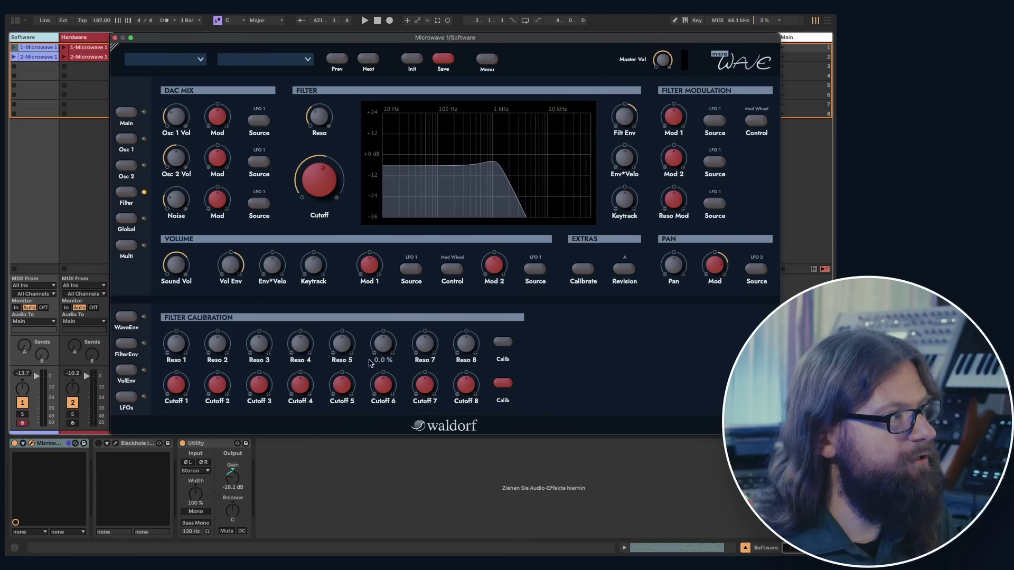
{"action": "left_click_drag", "start_coordinate": [430, 346], "coordinate": [444, 292]}
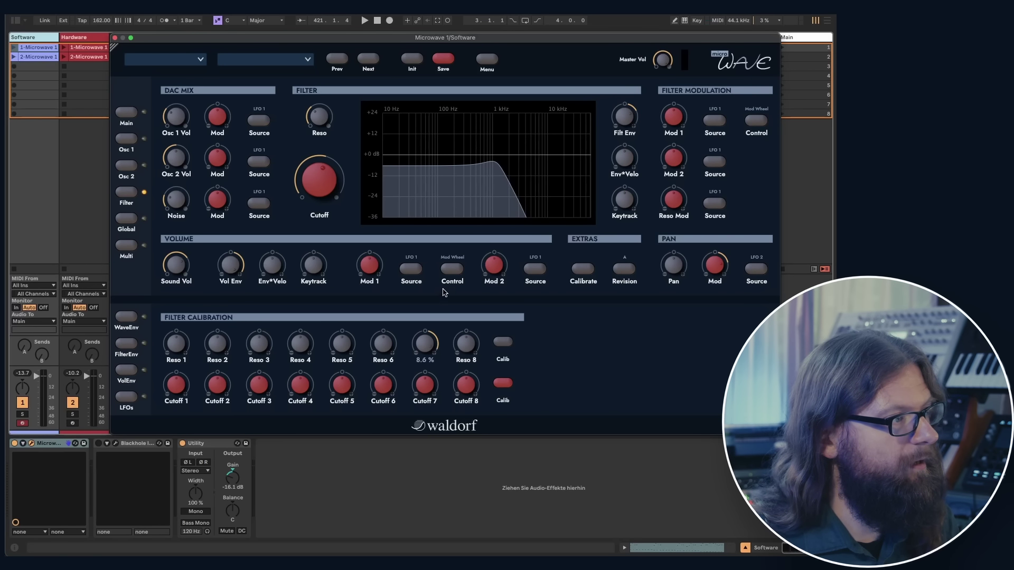
{"action": "double_click", "coordinate": [431, 346]}
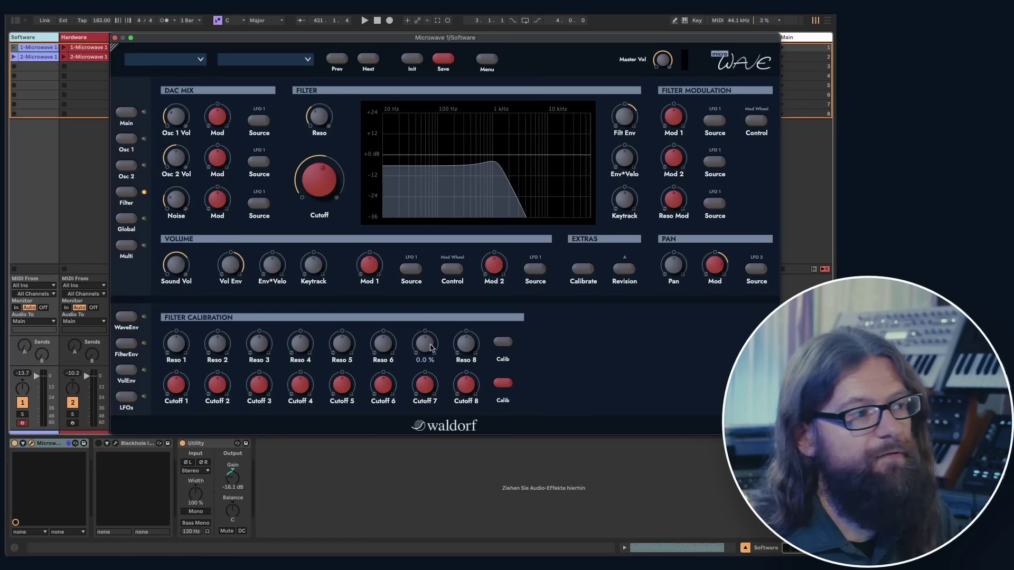
{"action": "mouse_move", "coordinate": [396, 347]}
{"action": "left_mouse_down"}
{"action": "mouse_move", "coordinate": [391, 289]}
{"action": "mouse_move", "coordinate": [387, 350]}
{"action": "left_mouse_up"}
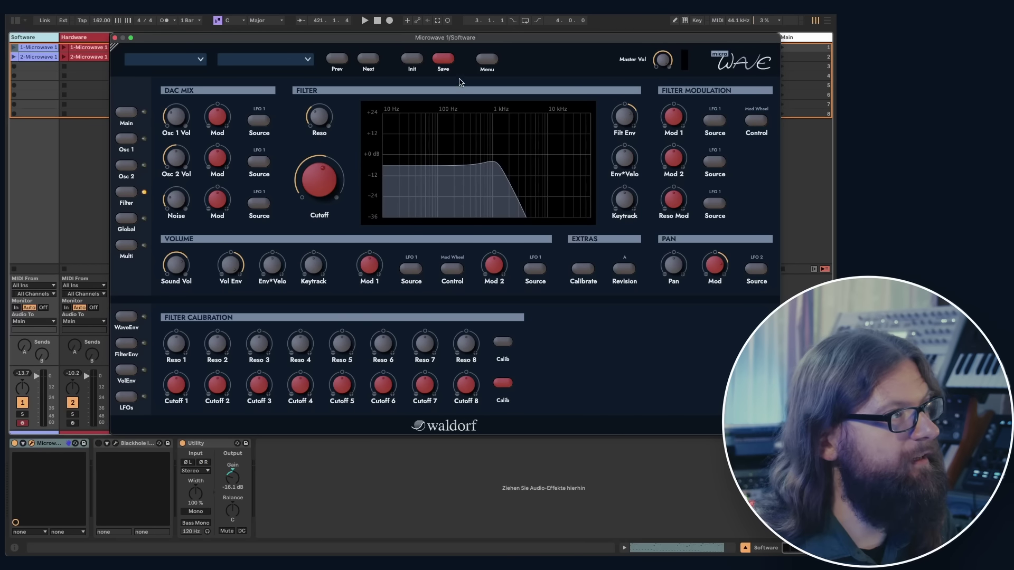
Save the current patch into the Phelios bank under the name 'Add Harm Pad'.
{"action": "left_click", "coordinate": [444, 60]}
{"action": "left_click", "coordinate": [444, 212]}
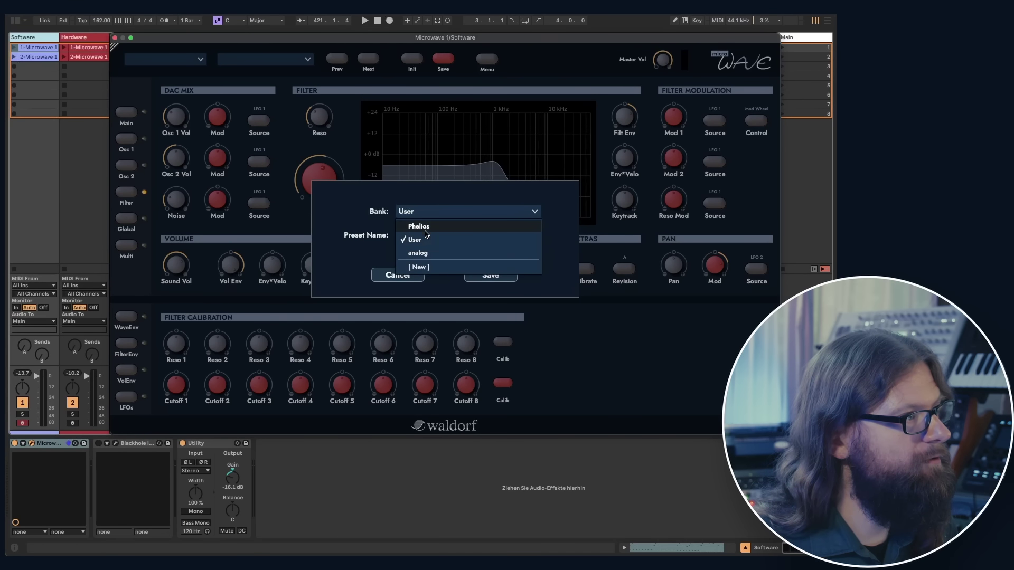
{"action": "left_click", "coordinate": [426, 231]}
{"action": "left_click", "coordinate": [437, 236]}
{"action": "type", "text": "Add Harm Pad"}
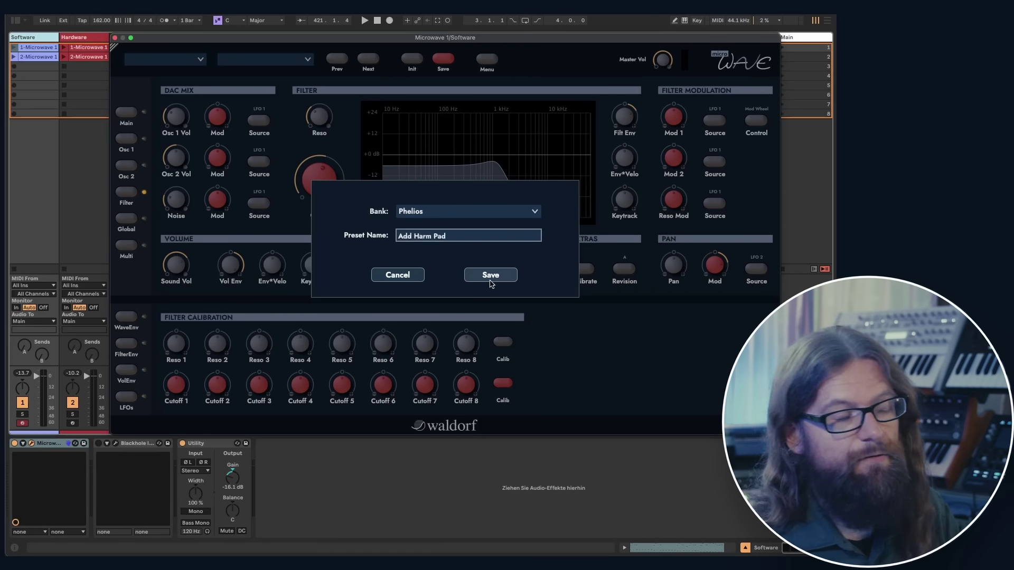
{"action": "left_click", "coordinate": [494, 273]}
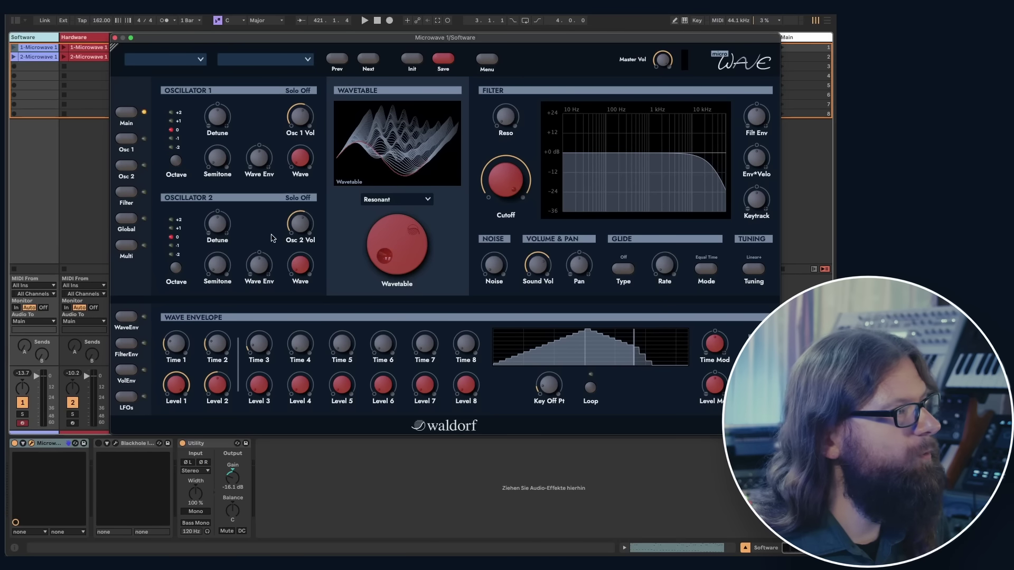
On the Multi page, load Phelios/Resonant Pad MSt into instrument 1.
{"action": "left_click", "coordinate": [126, 246]}
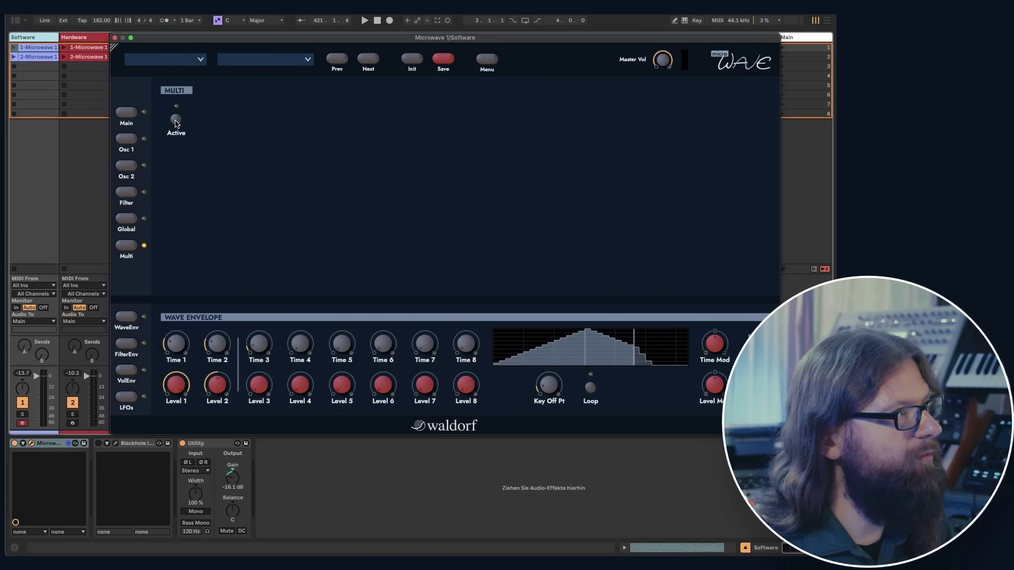
{"action": "left_click", "coordinate": [263, 131]}
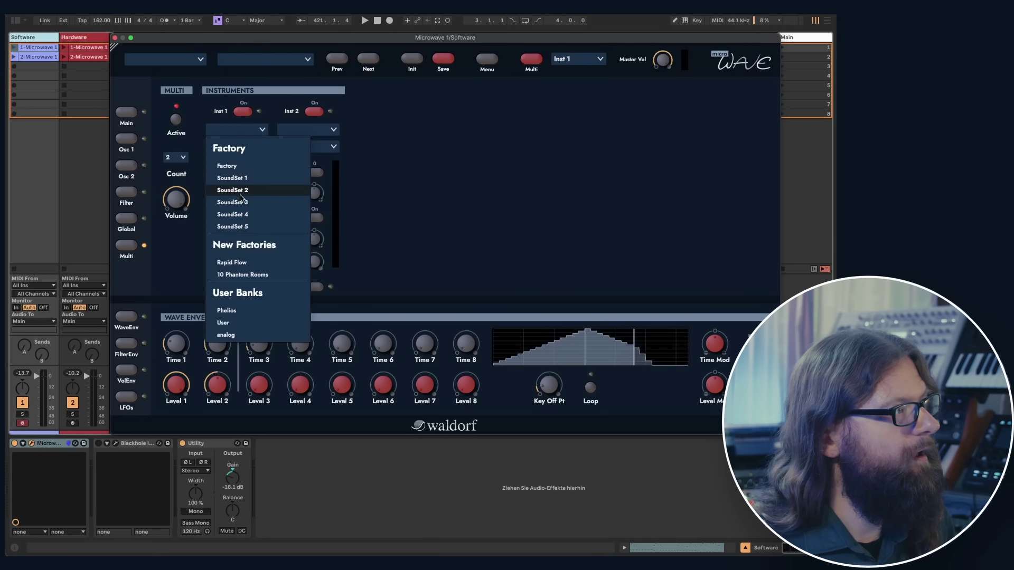
{"action": "left_click", "coordinate": [239, 311]}
{"action": "left_click", "coordinate": [238, 148]}
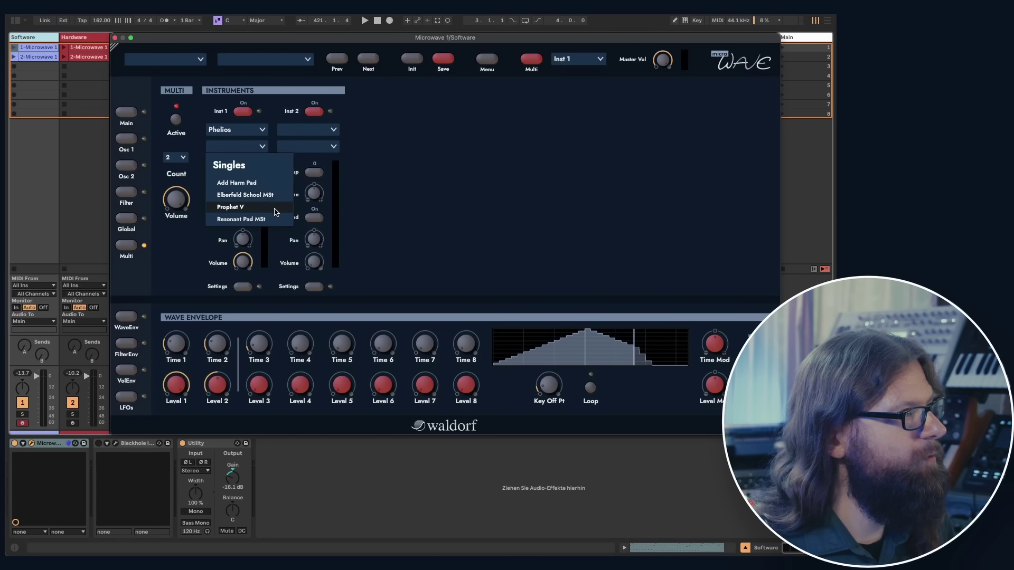
{"action": "left_click", "coordinate": [257, 220]}
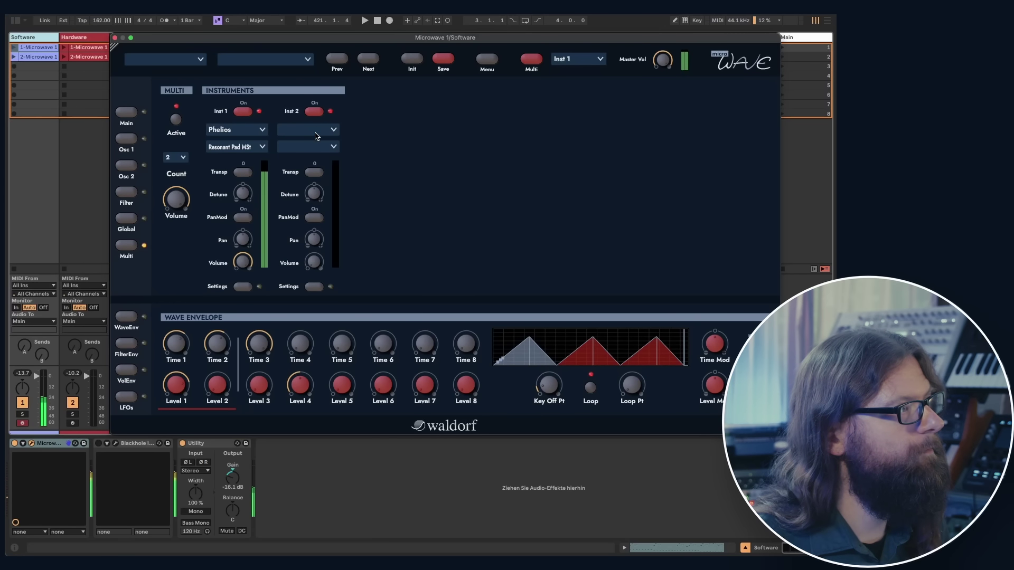
Load Phelios/Prophet V into instrument 2.
{"action": "mouse_move", "coordinate": [248, 261]}
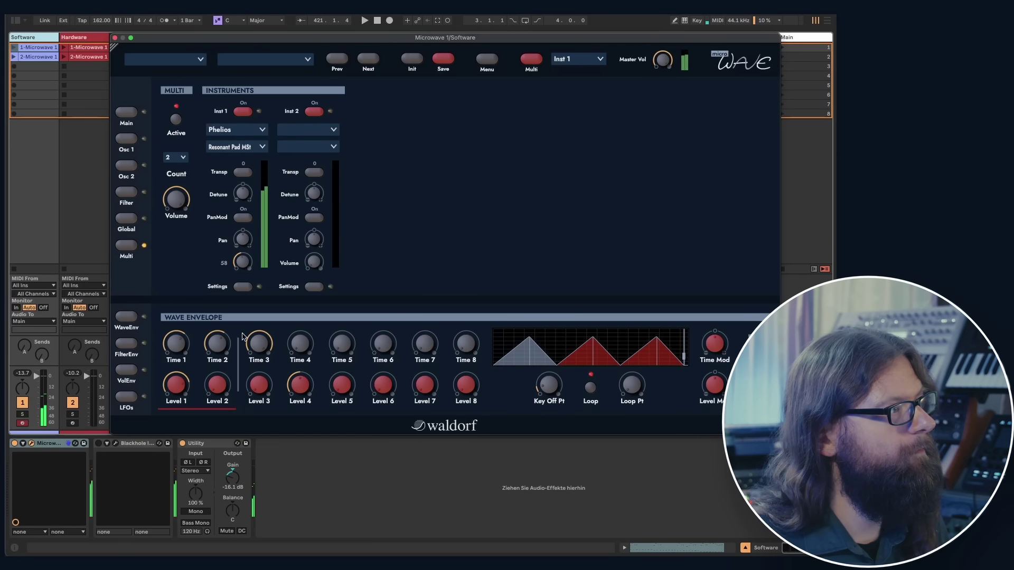
{"action": "left_click", "coordinate": [301, 134]}
{"action": "left_click", "coordinate": [298, 311]}
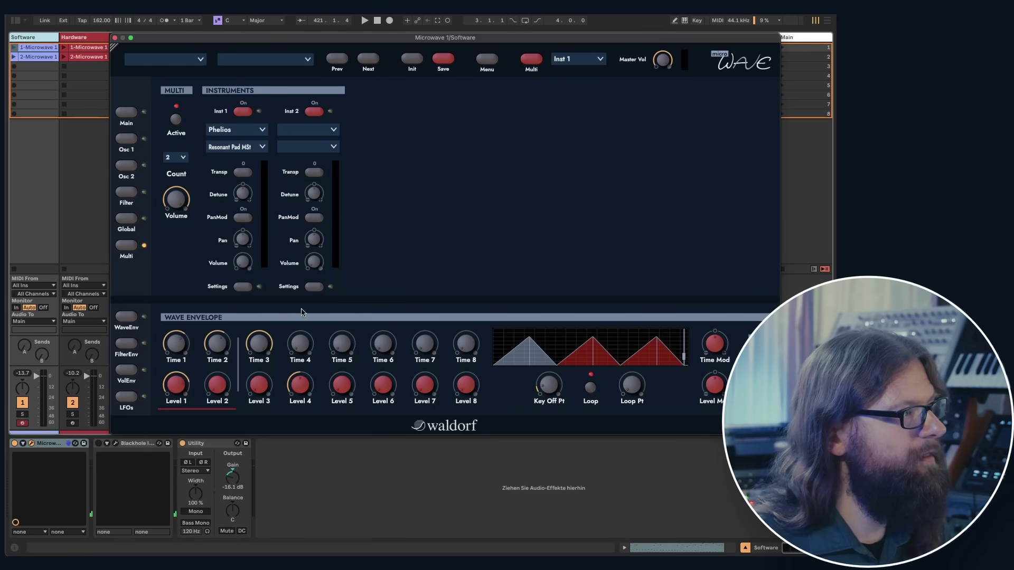
{"action": "left_click", "coordinate": [295, 147]}
{"action": "left_click", "coordinate": [306, 208]}
Raise instrument 2's volume to 106 and instrument 1's volume, then show instrument 1's settings.
{"action": "mouse_move", "coordinate": [315, 265]}
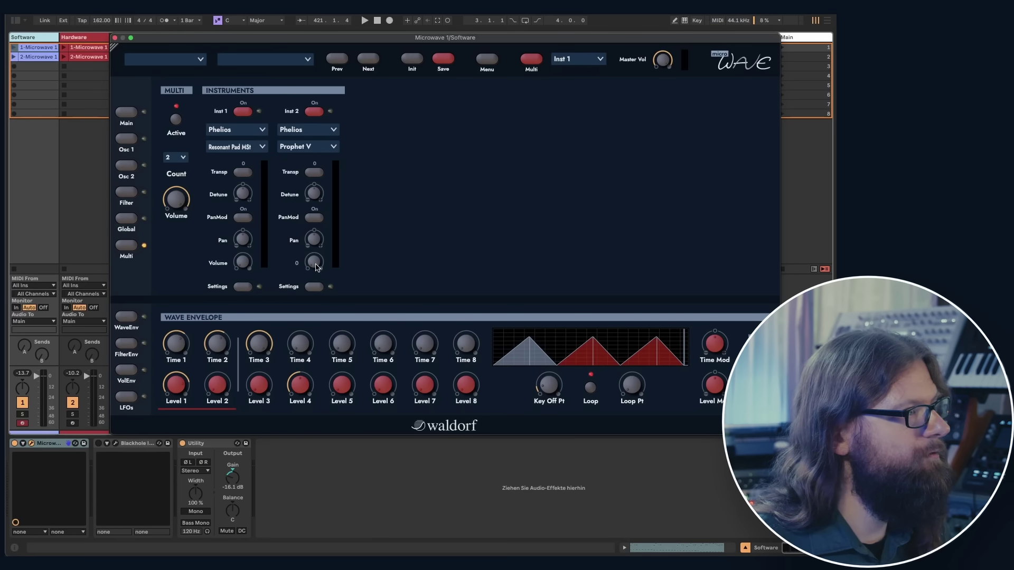
{"action": "left_click_drag", "start_coordinate": [315, 264], "coordinate": [346, 154]}
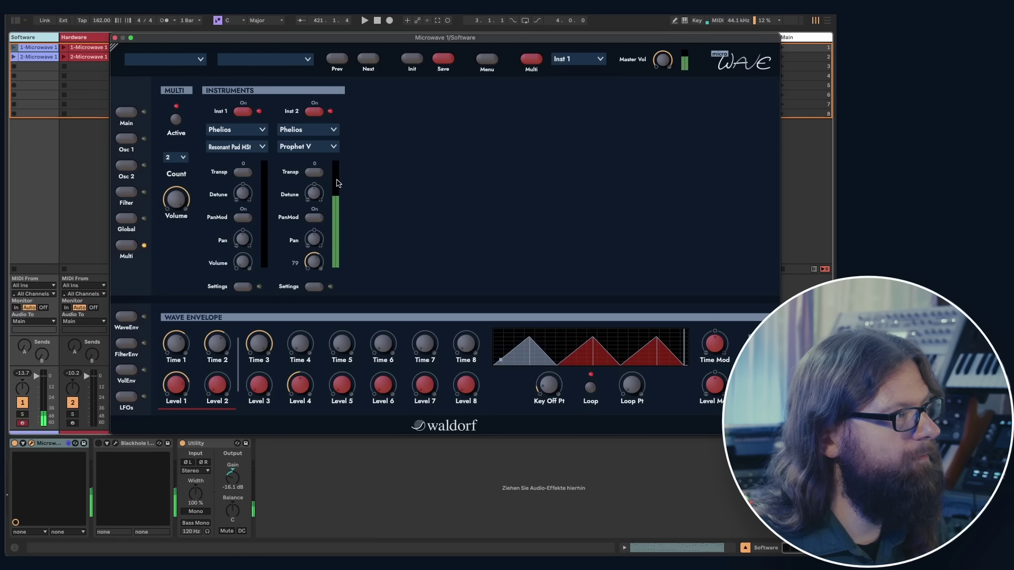
{"action": "left_click_drag", "start_coordinate": [242, 262], "coordinate": [260, 199]}
{"action": "mouse_move", "coordinate": [314, 244]}
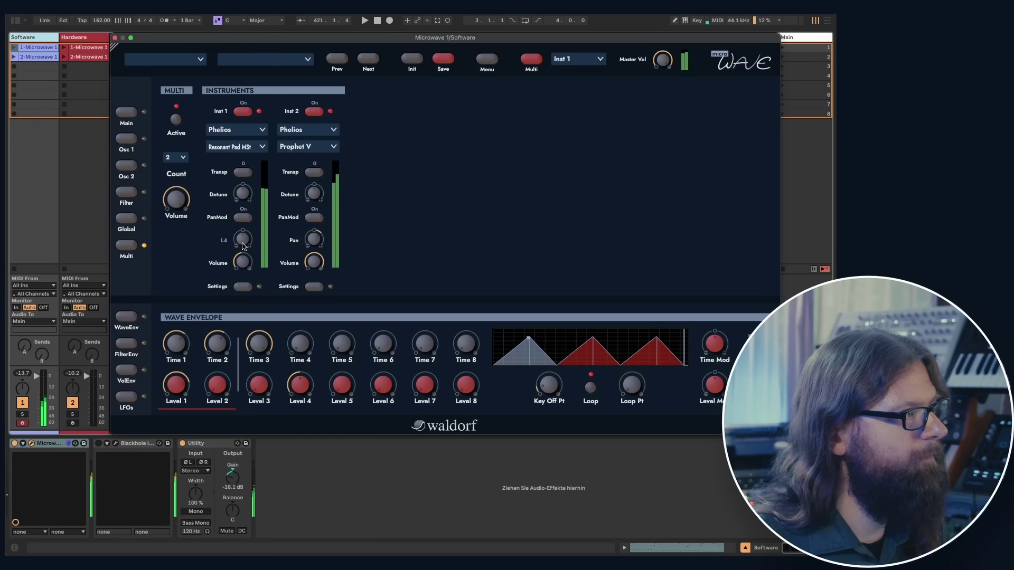
{"action": "mouse_move", "coordinate": [239, 256]}
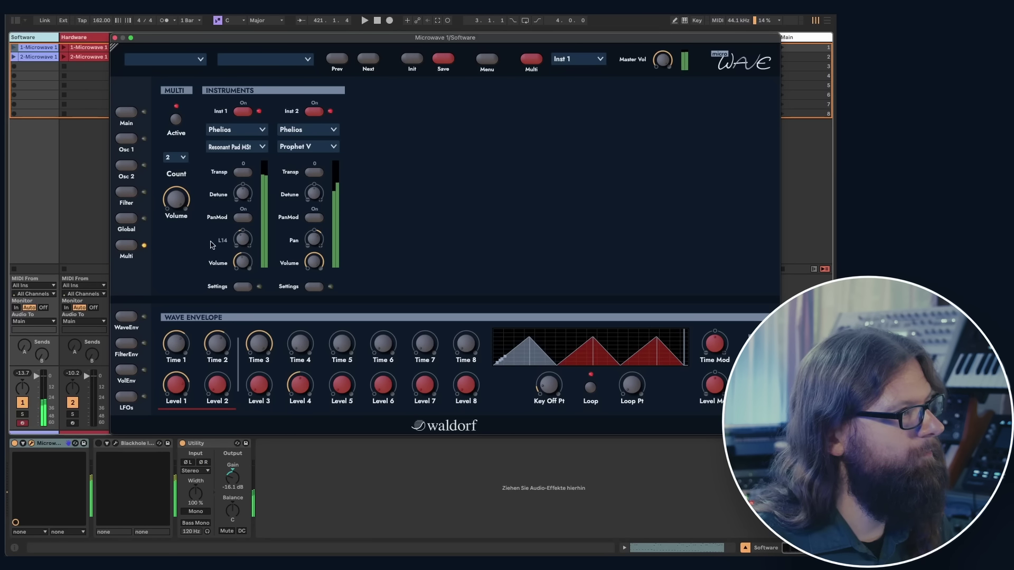
{"action": "left_click", "coordinate": [244, 286]}
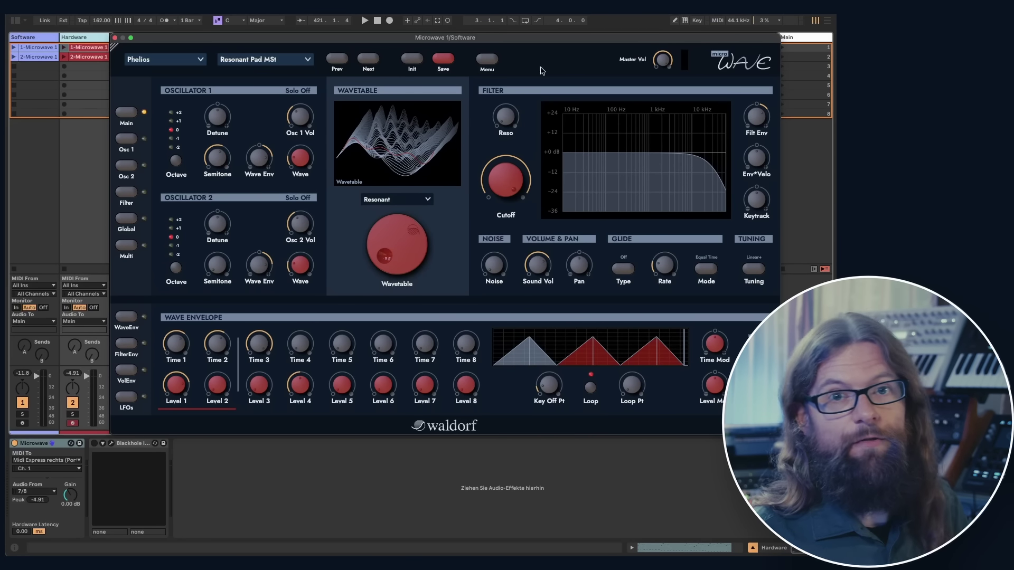
Load the factory SoundSet 2 bank (MOOG's BASS 1), switch tracks, and adjust the filter cutoff.
{"action": "left_click", "coordinate": [187, 61]}
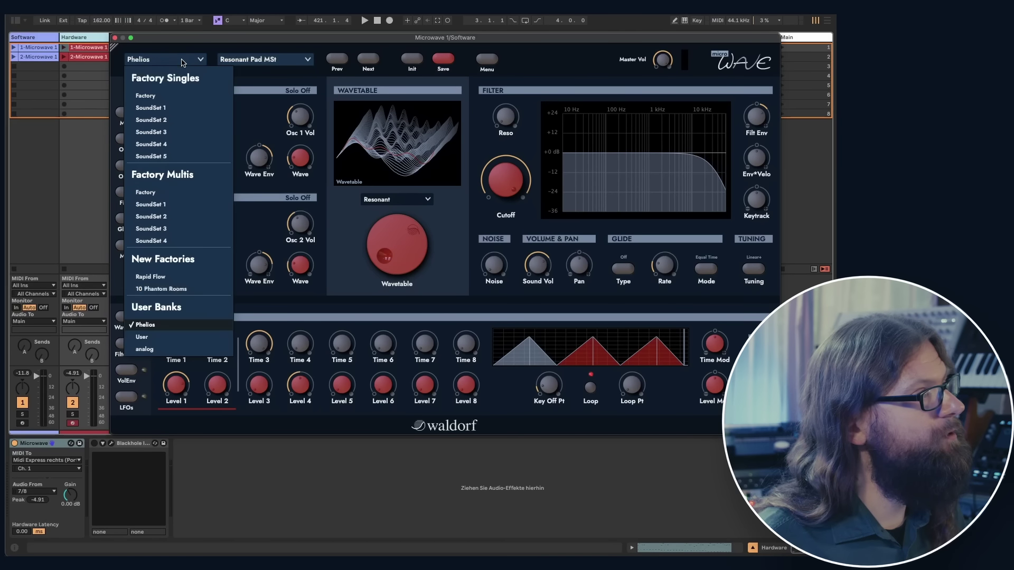
{"action": "left_click", "coordinate": [178, 117]}
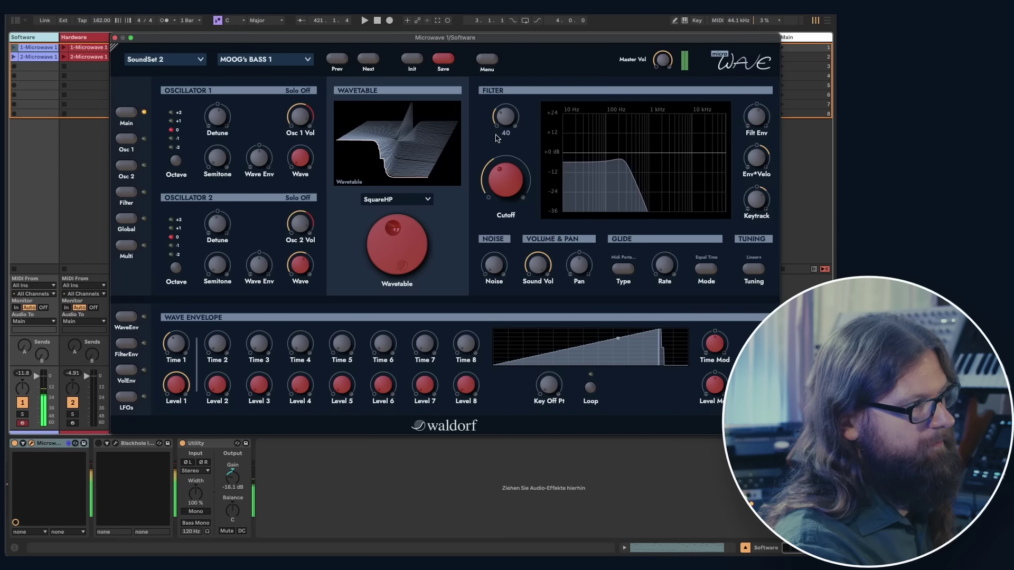
{"action": "key", "text": "Right"}
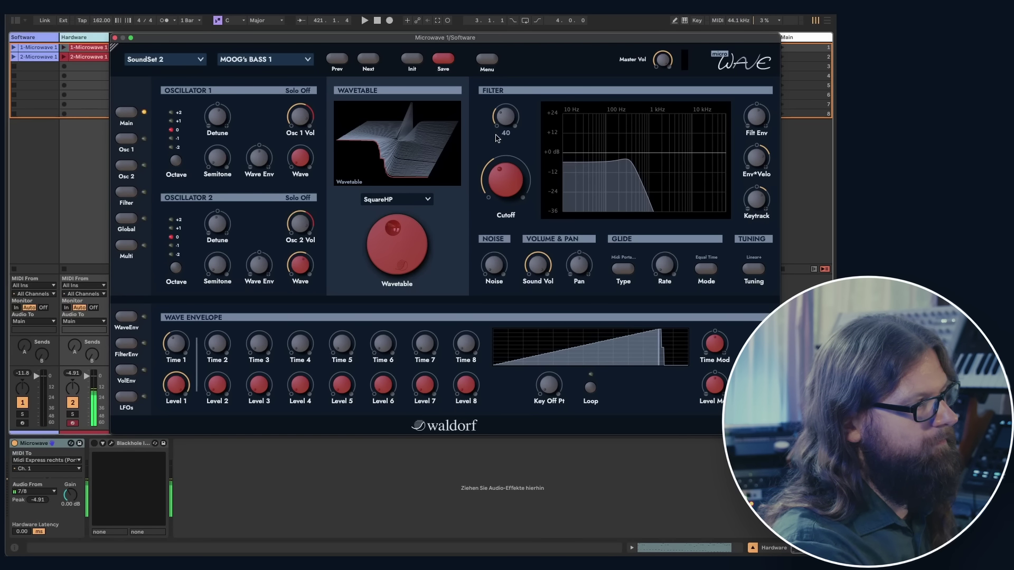
{"action": "key", "text": "Left"}
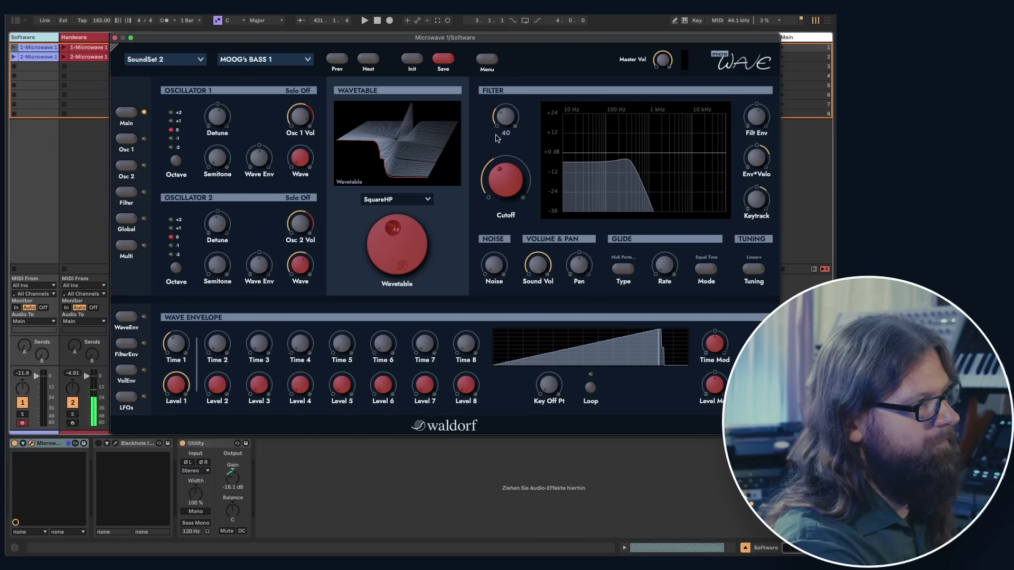
{"action": "left_click_drag", "start_coordinate": [517, 177], "coordinate": [487, 177]}
{"action": "key", "text": "Right"}
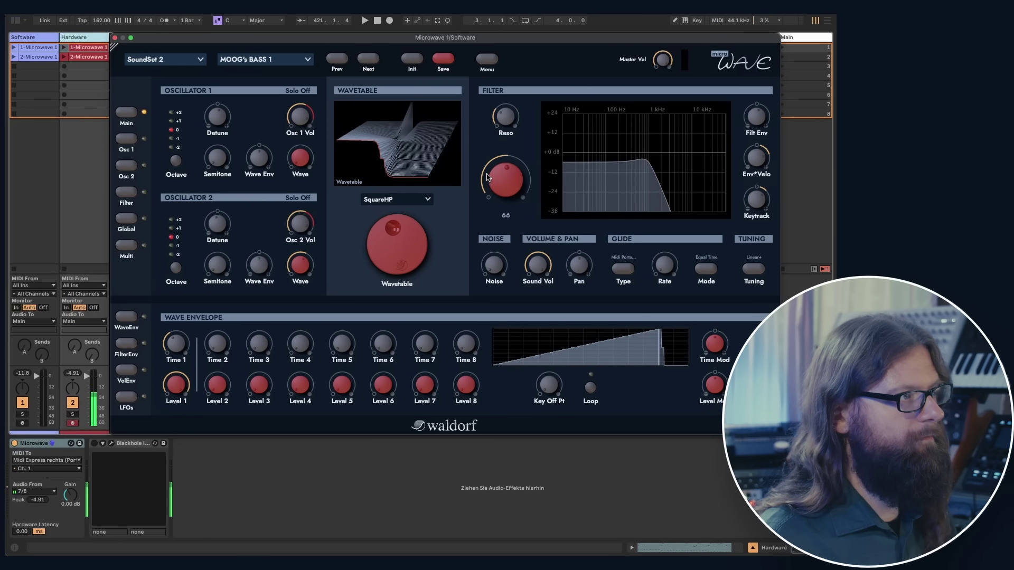
Pick the factory SoundSet 4 bank and load its MW-Choir single patch.
{"action": "left_click", "coordinate": [164, 63]}
{"action": "left_click", "coordinate": [172, 143]}
{"action": "left_click", "coordinate": [282, 61]}
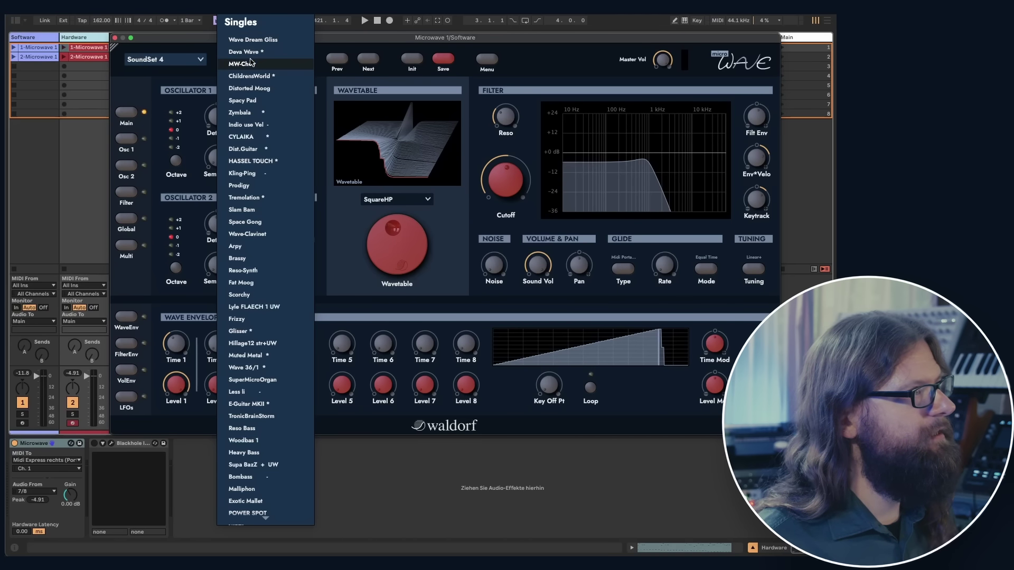
{"action": "left_click", "coordinate": [258, 64]}
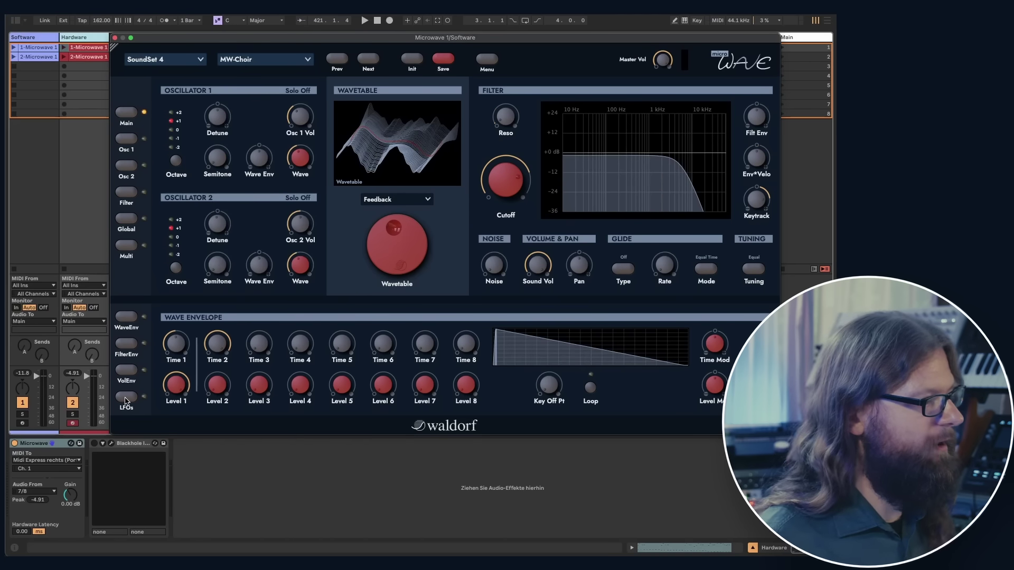
Switch to the Software track, over to Hardware, and back to Software.
{"action": "key", "text": "Left"}
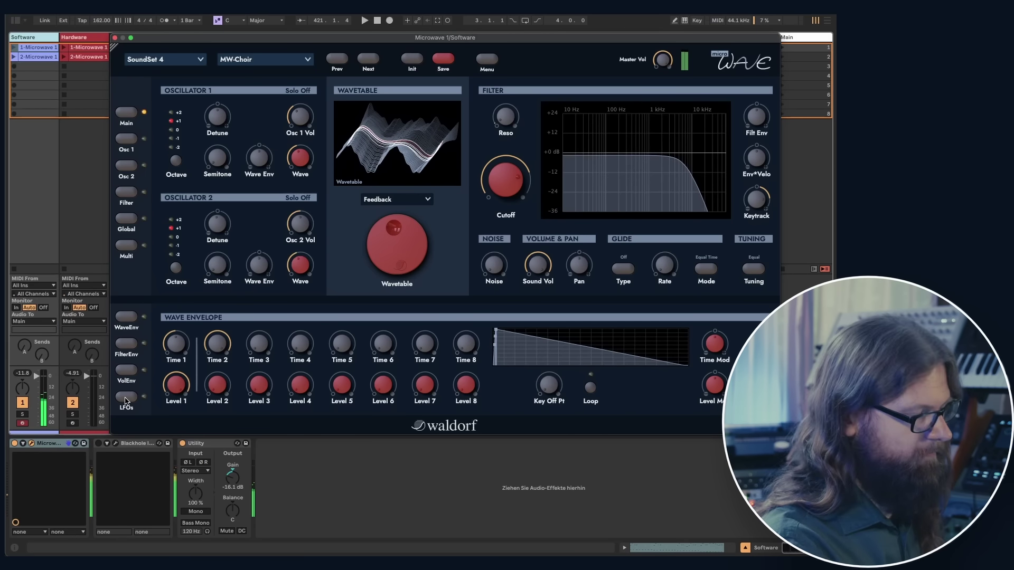
{"action": "key", "text": "Right"}
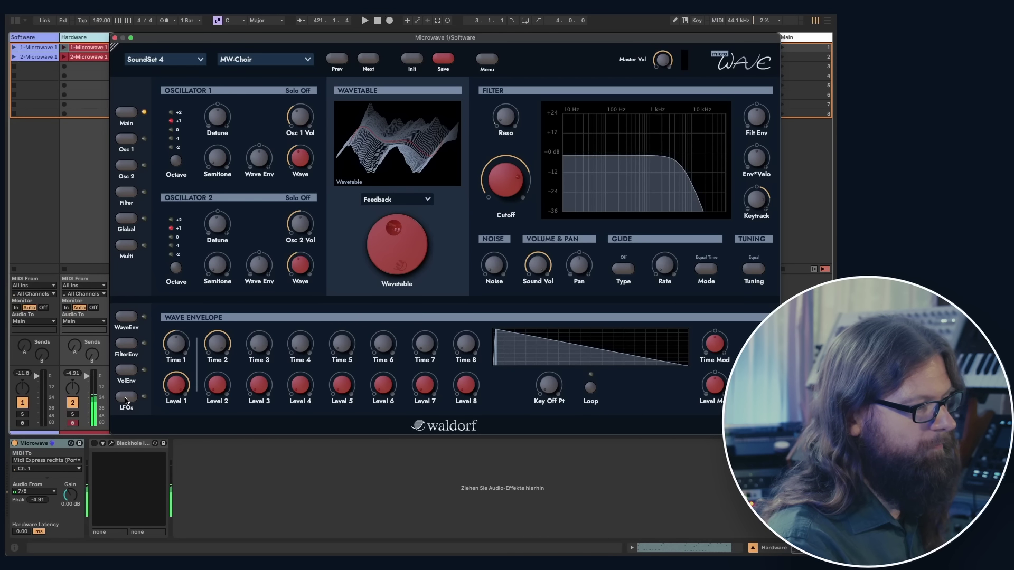
{"action": "key", "text": "Left"}
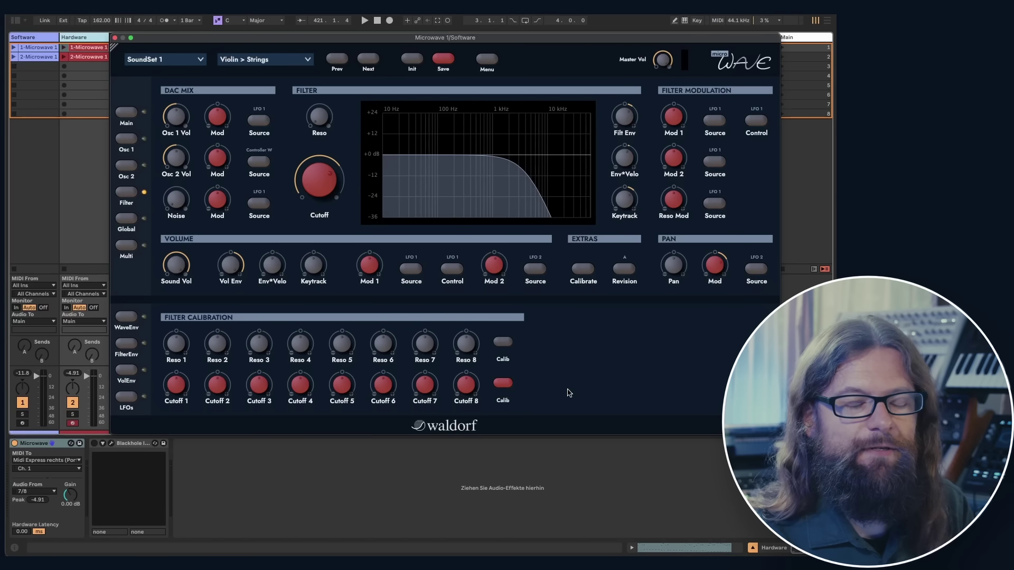
Open the editor's Menu list with Import from .syx file and Import from .mid file options.
{"action": "left_click", "coordinate": [487, 60]}
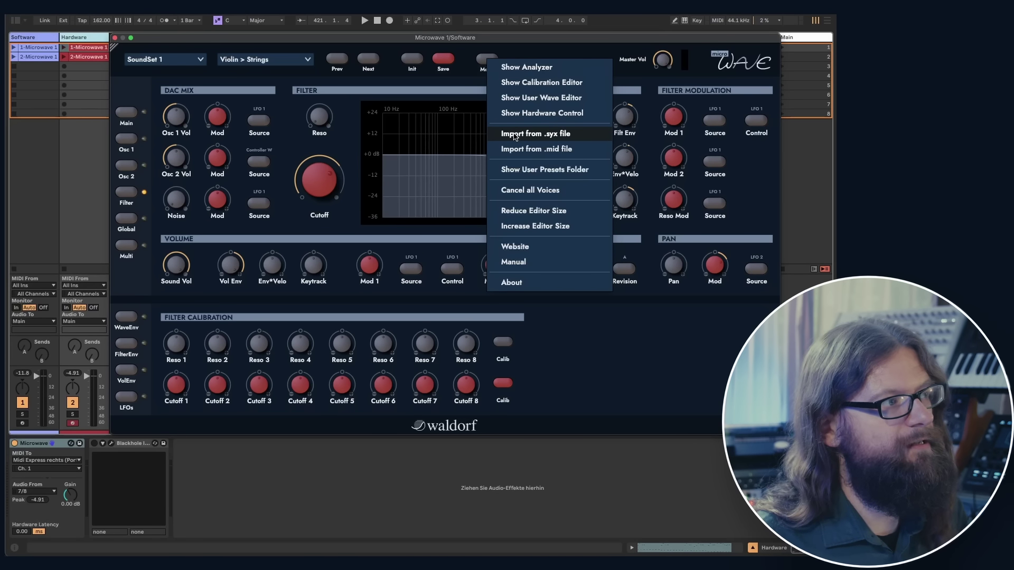